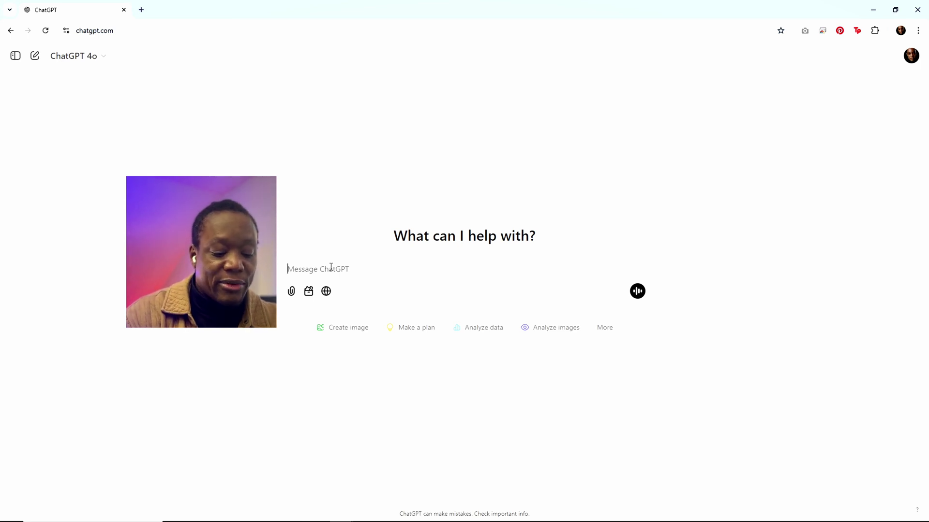
Ask ChatGPT to 'come up with 5 script ideas that are one page in length and exciting'
{"action": "type", "text": "com"}
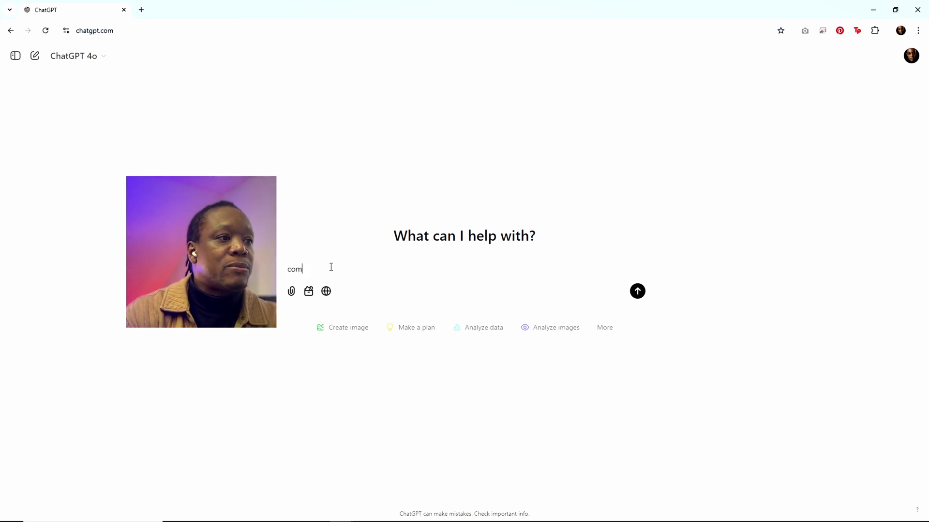
{"action": "type", "text": "e up with "}
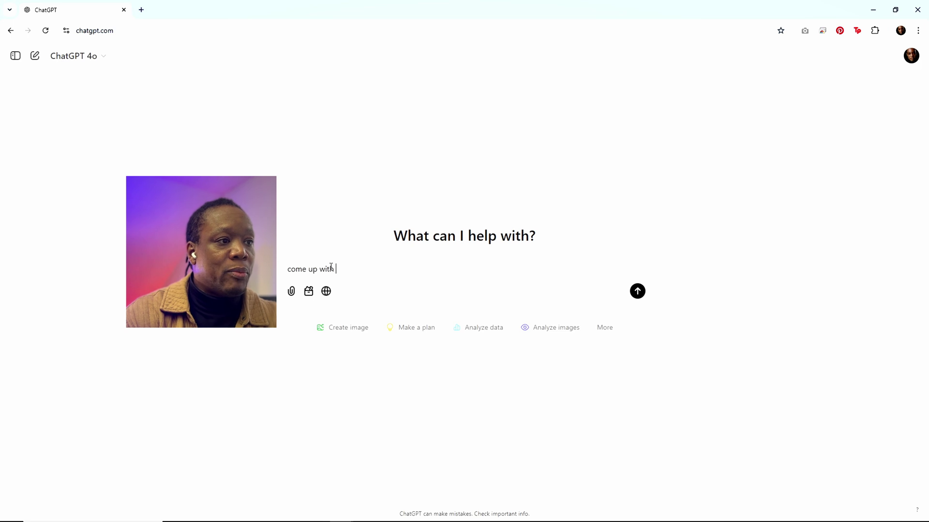
{"action": "type", "text": "5"}
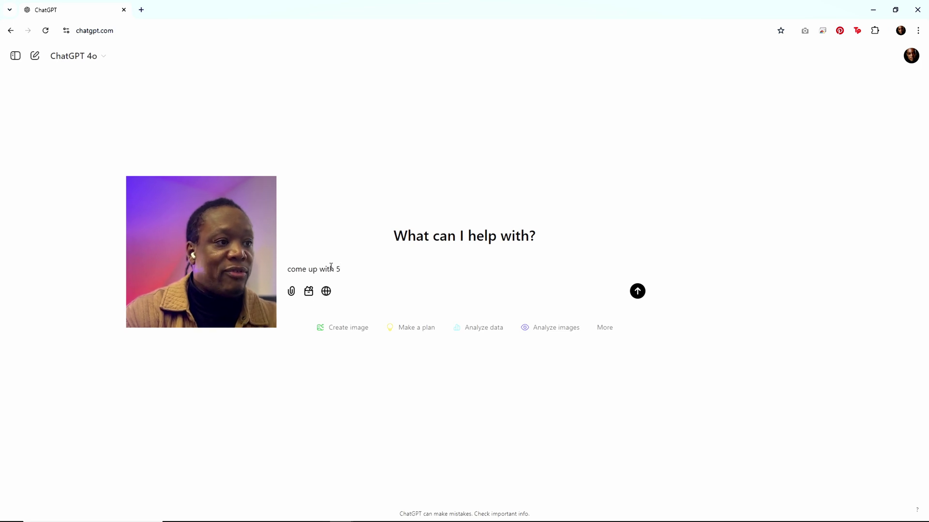
{"action": "type", "text": " pod"}
{"action": "key", "text": "BackSpace"}
{"action": "key", "text": "BackSpace"}
{"action": "key", "text": "BackSpace"}
{"action": "type", "text": "s"}
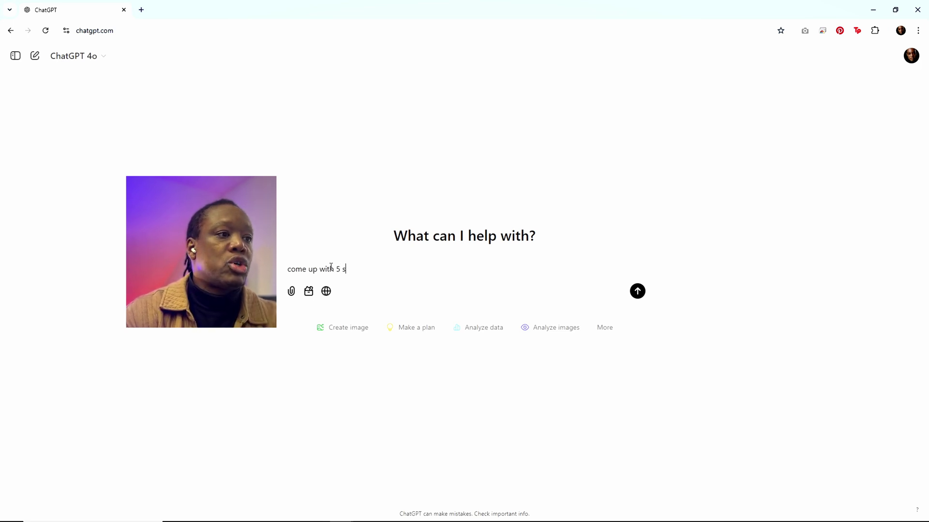
{"action": "type", "text": "cript ide"}
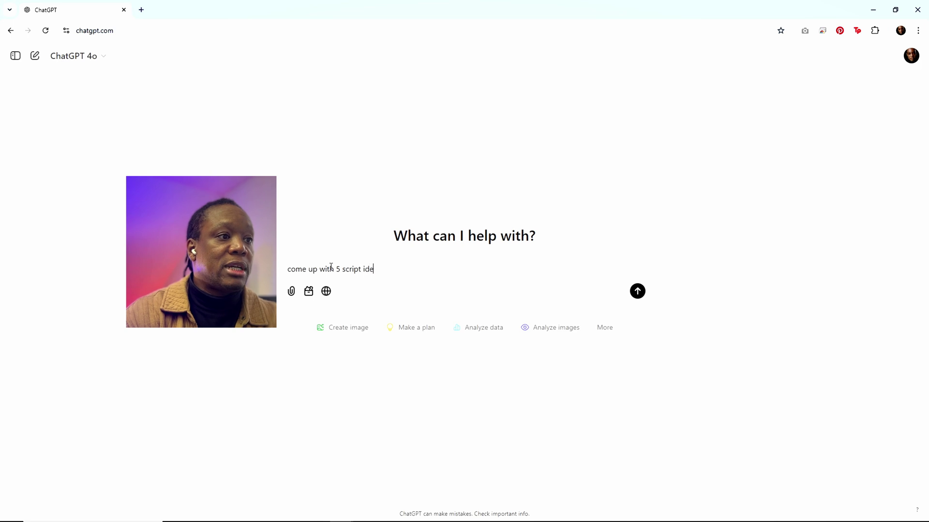
{"action": "type", "text": "as that are "}
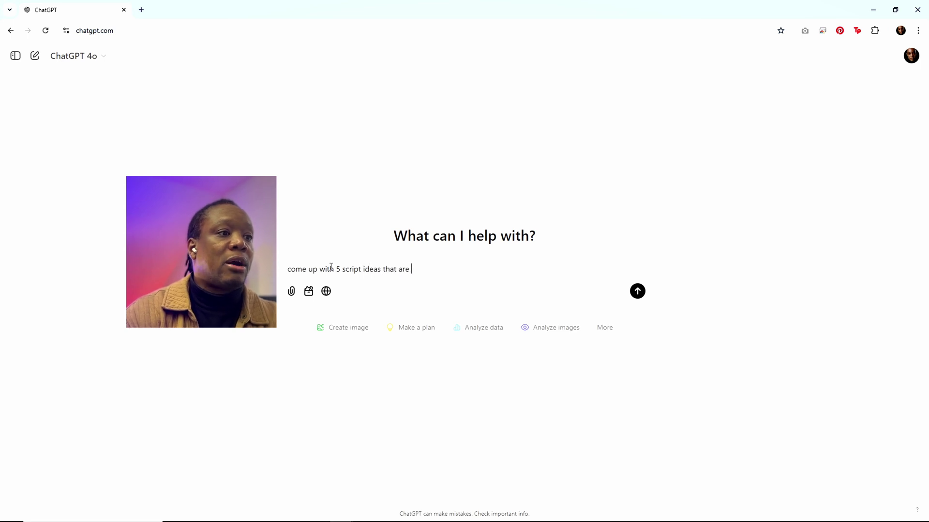
{"action": "type", "text": "one page "}
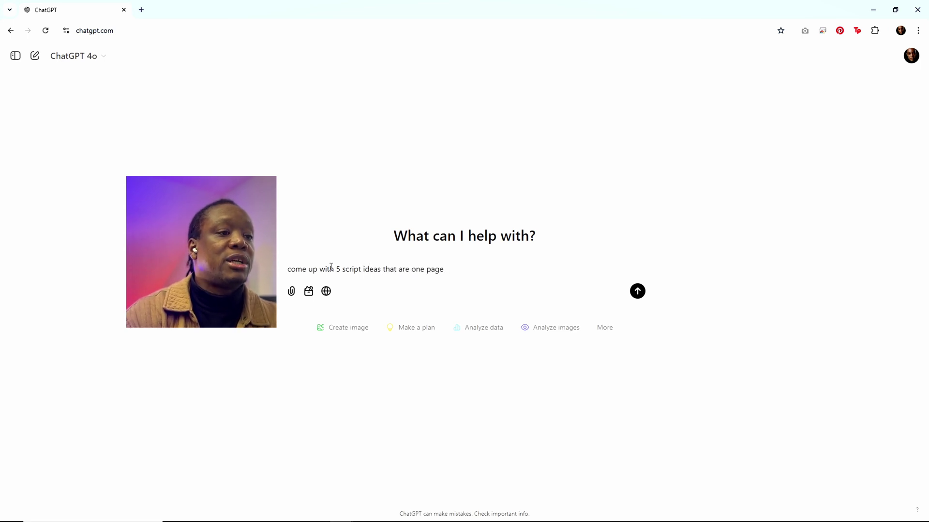
{"action": "type", "text": "in length"}
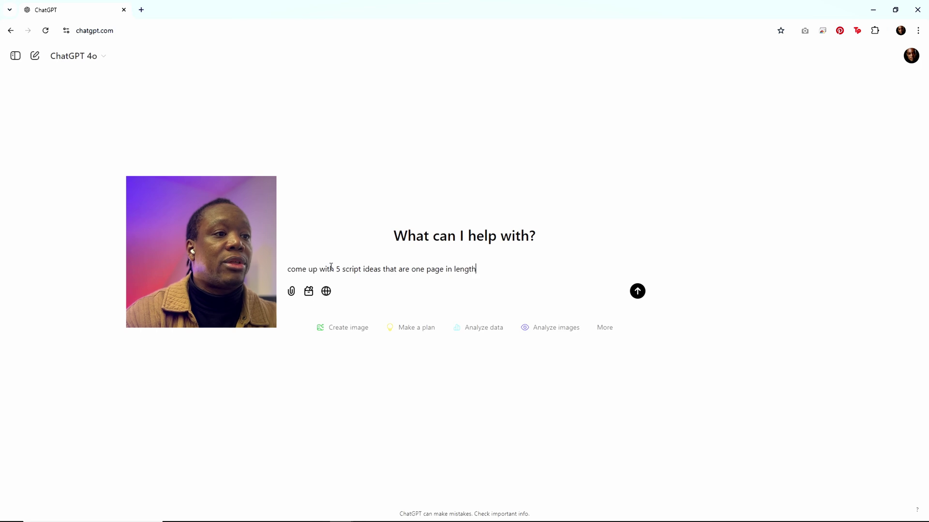
{"action": "type", "text": "in length and exciting"}
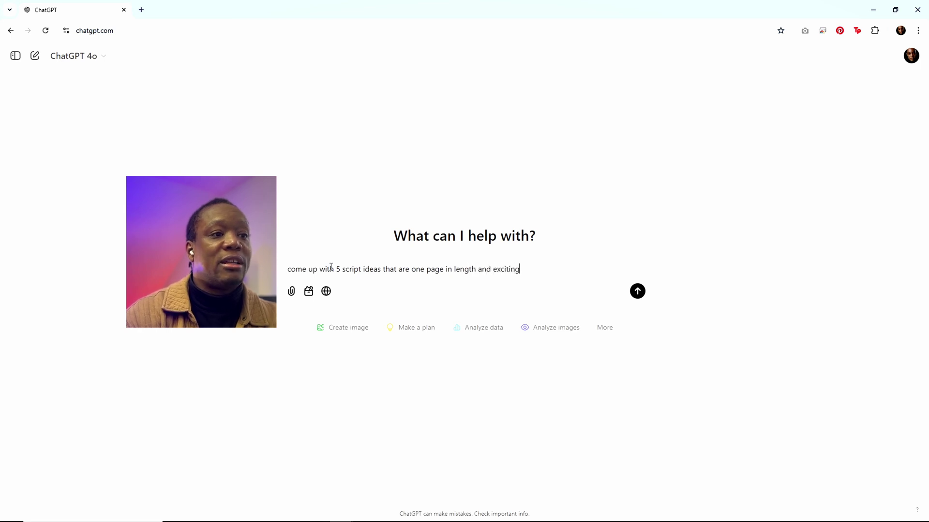
{"action": "key", "text": "Return"}
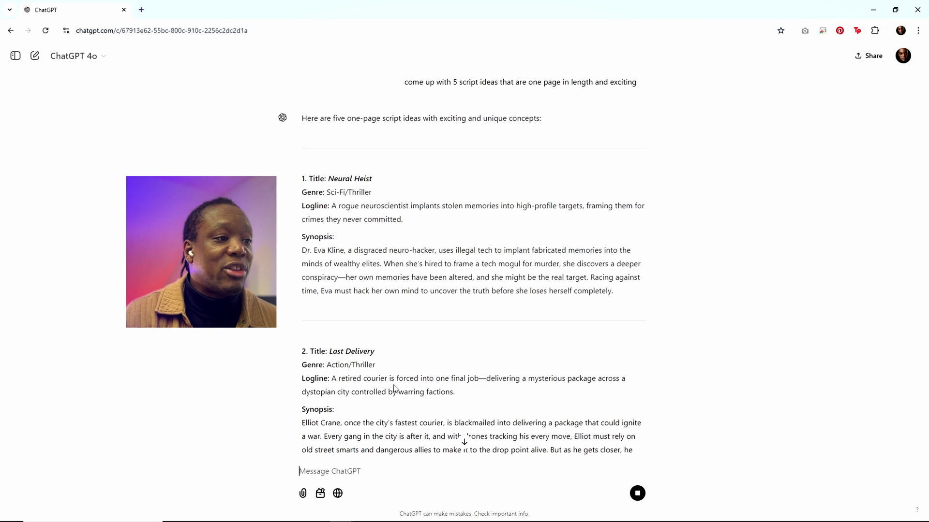
Scroll through the five script ideas, Neural Heist to Memory Hunter, then back to the first
{"action": "scroll", "coordinate": [394, 386], "scroll_direction": "down", "scroll_amount": 2}
{"action": "scroll", "coordinate": [394, 386], "scroll_direction": "down", "scroll_amount": 2}
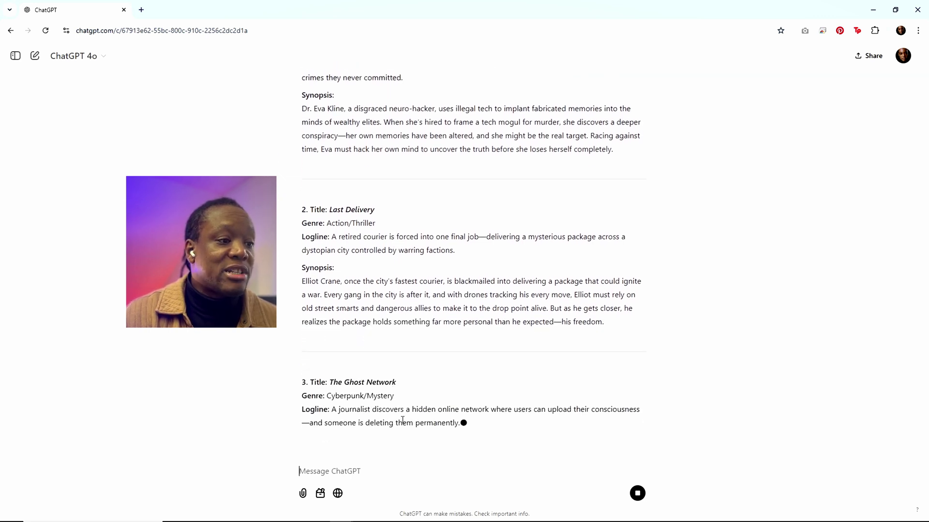
{"action": "scroll", "coordinate": [409, 389], "scroll_direction": "down", "scroll_amount": 1}
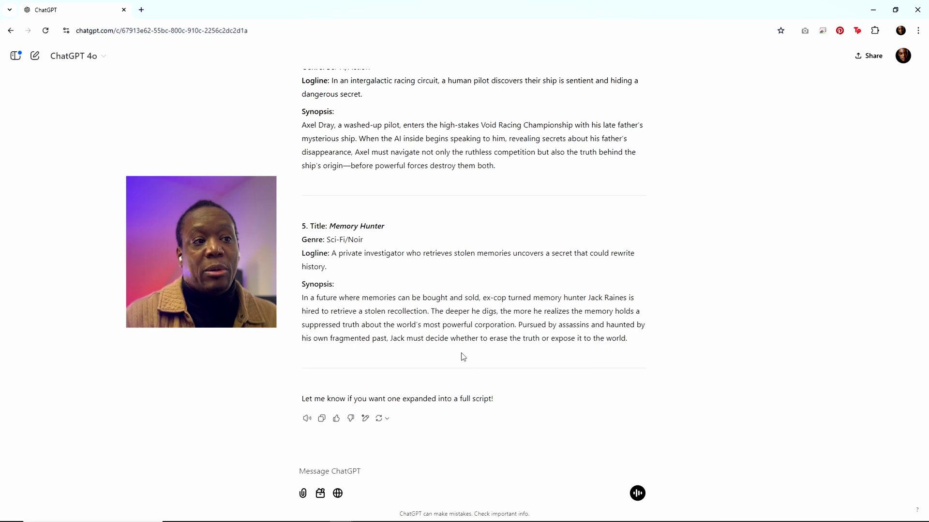
{"action": "scroll", "coordinate": [484, 348], "scroll_direction": "up", "scroll_amount": 4}
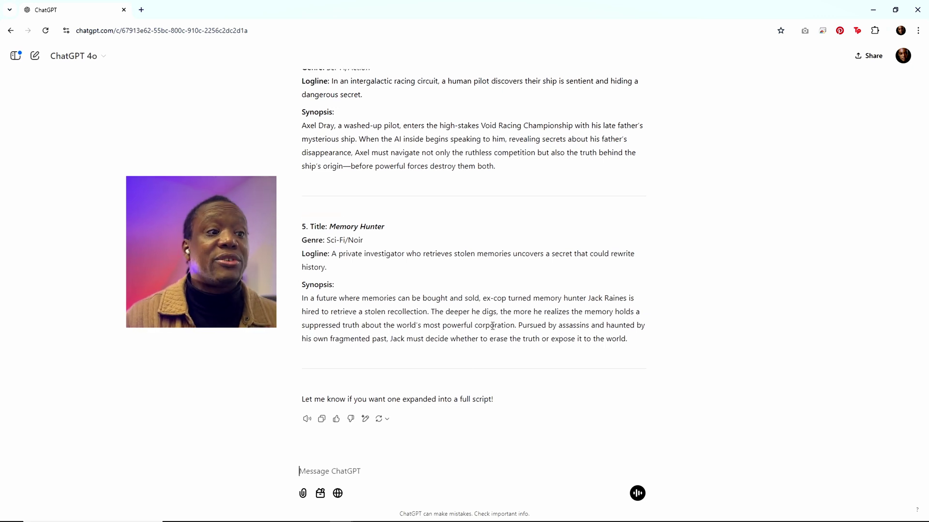
{"action": "scroll", "coordinate": [485, 345], "scroll_direction": "up", "scroll_amount": 10}
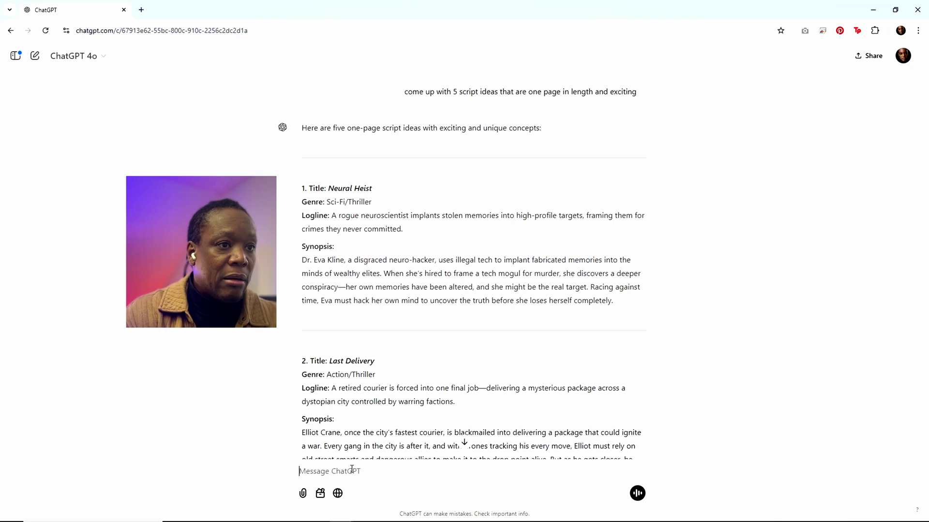
Type a follow-up choosing Neural Heist, with lead Mali, a government agent doubting her employers, one page
{"action": "type", "text": "let's "}
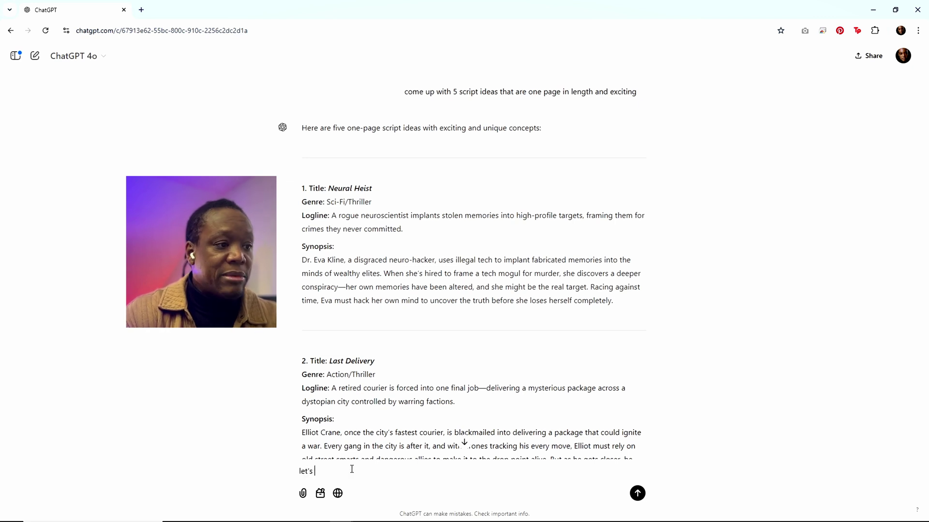
{"action": "type", "text": "go with"}
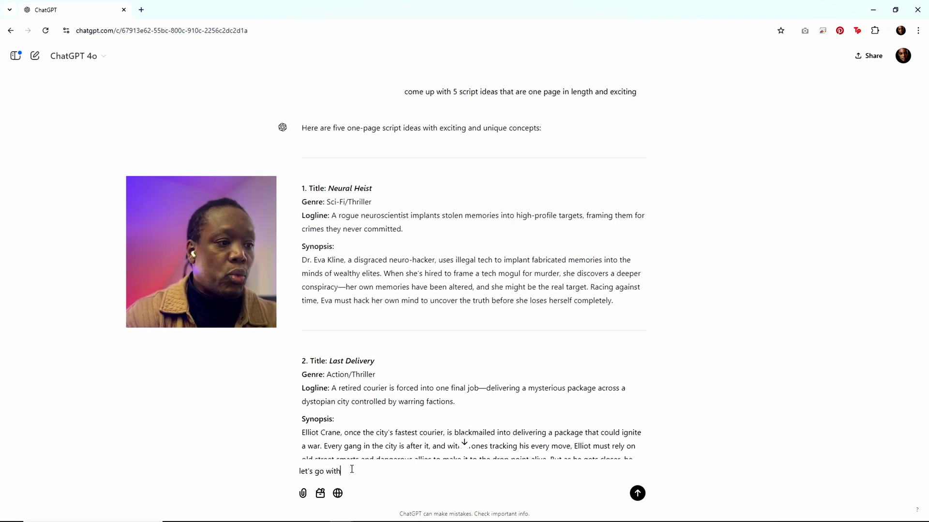
{"action": "type", "text": " Ne"}
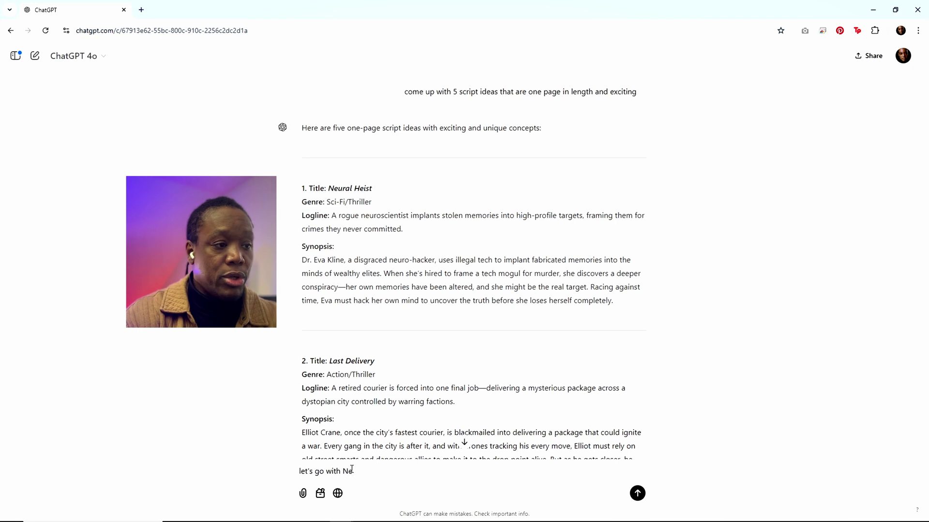
{"action": "type", "text": "ural heig"}
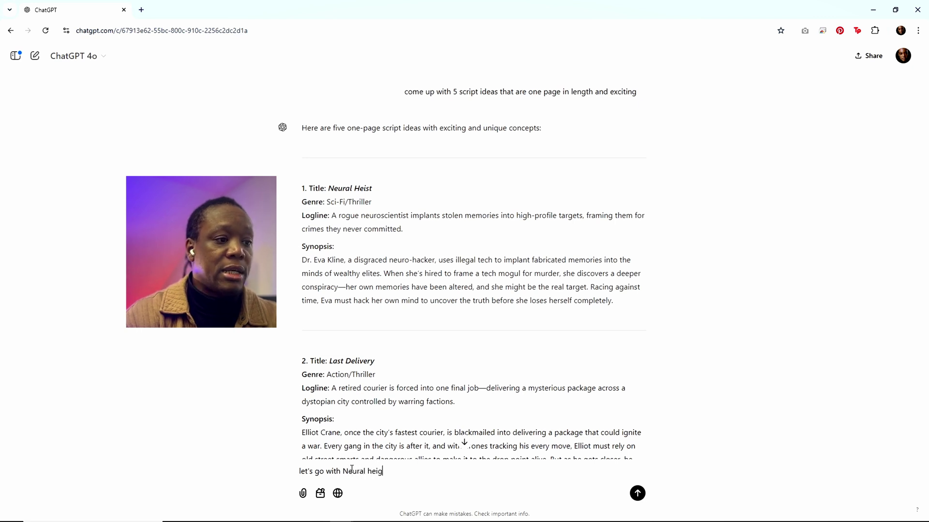
{"action": "key", "text": "BackSpace"}
{"action": "type", "text": "st but i "}
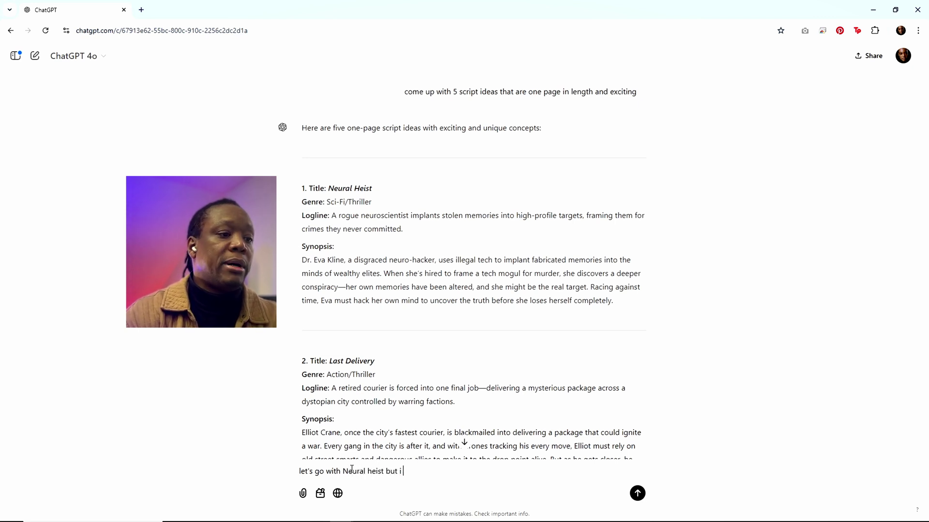
{"action": "type", "text": "want the main "}
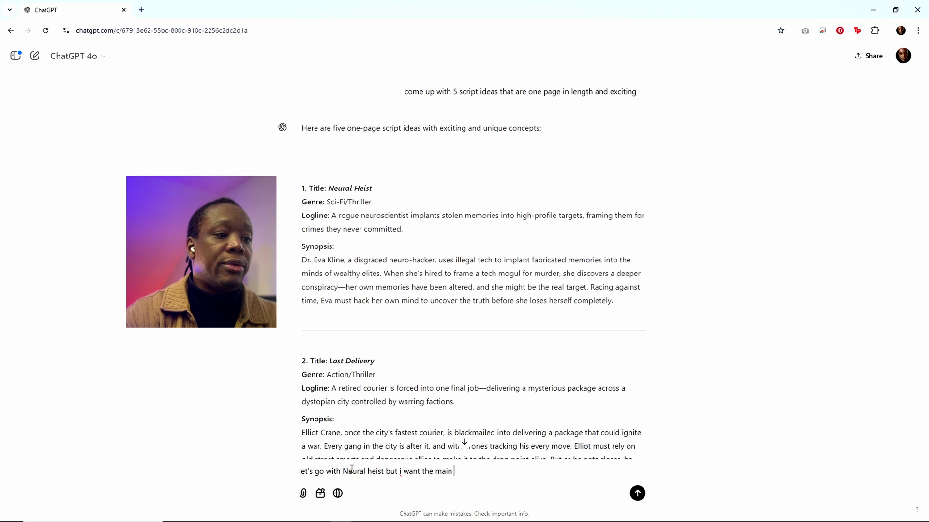
{"action": "type", "text": "charact"}
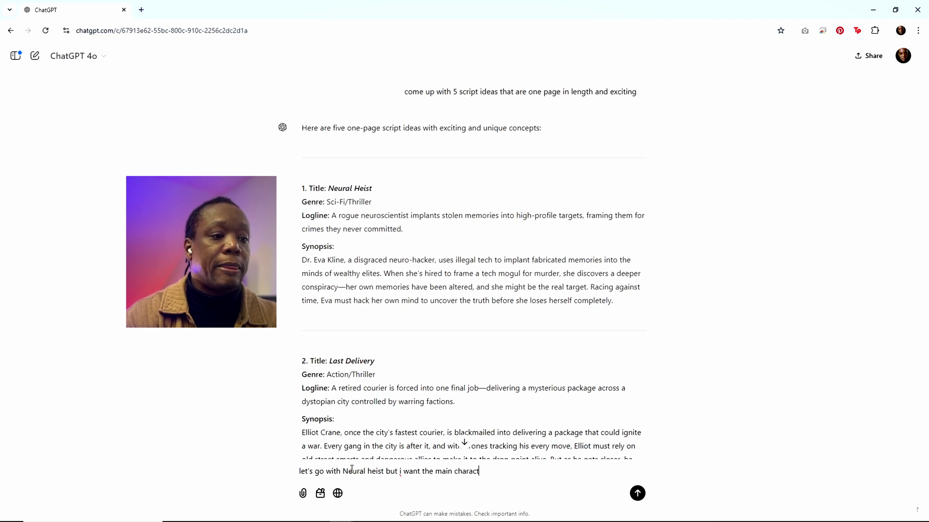
{"action": "type", "text": "er to be named"}
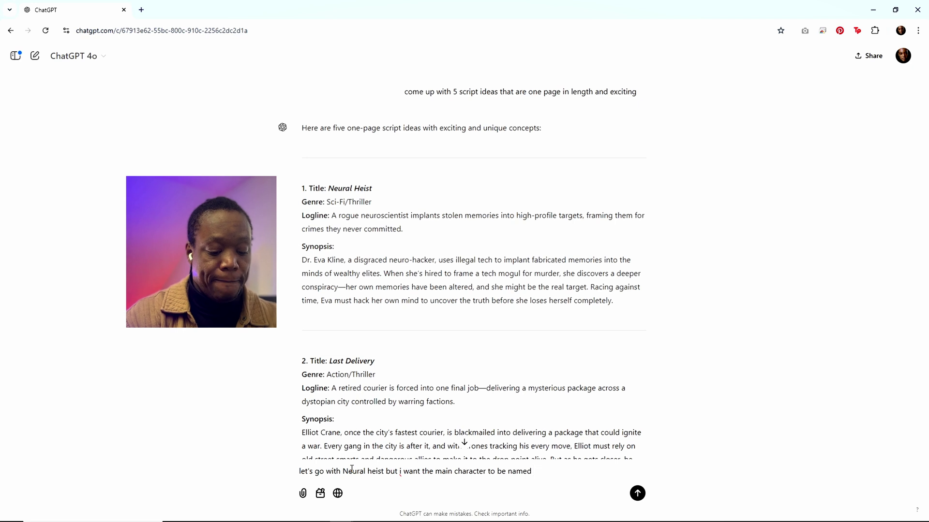
{"action": "type", "text": " Mal"}
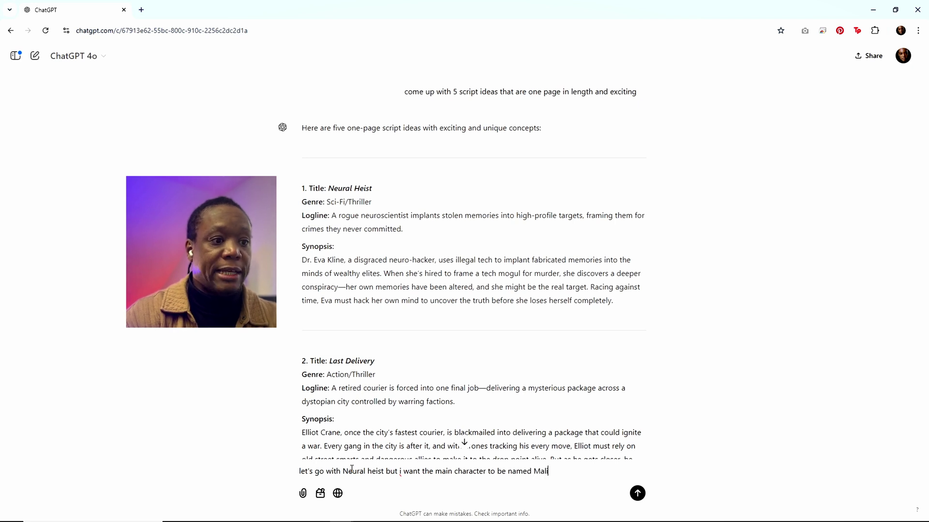
{"action": "type", "text": "i"}
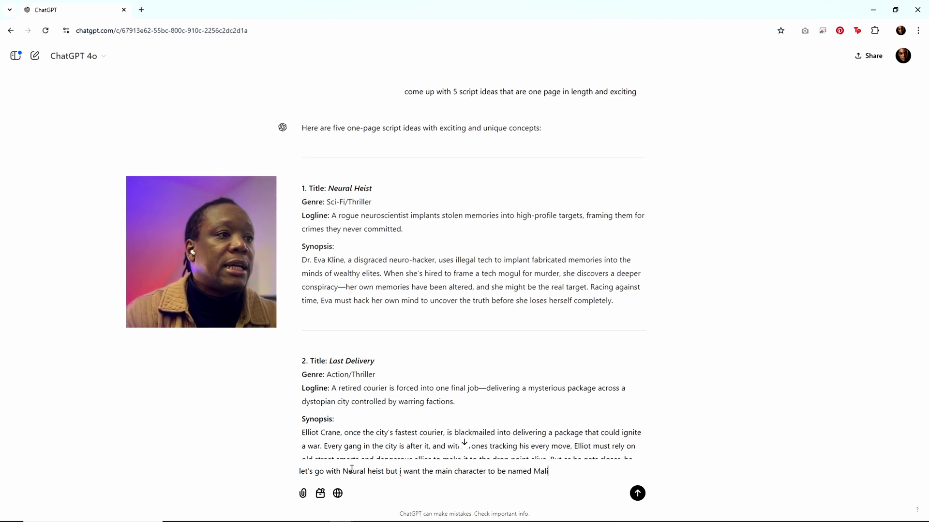
{"action": "type", "text": " and"}
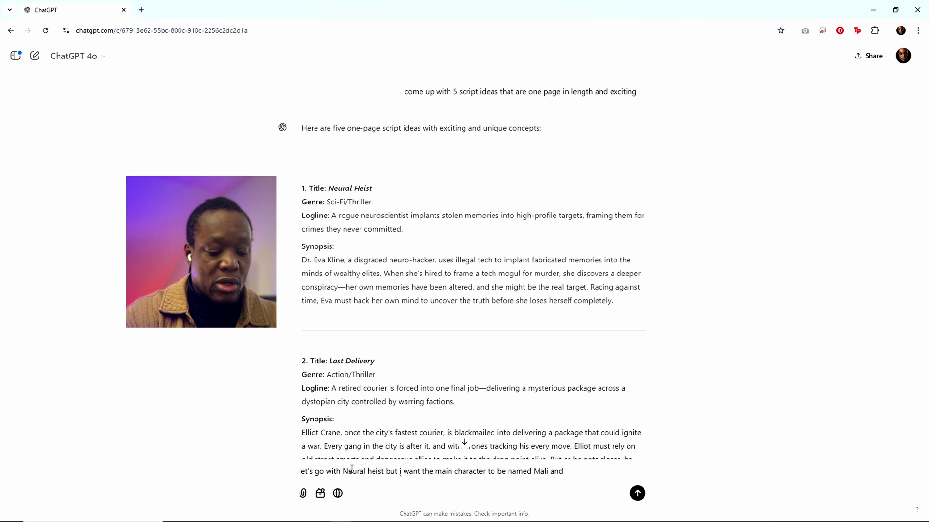
{"action": "type", "text": "she's working "}
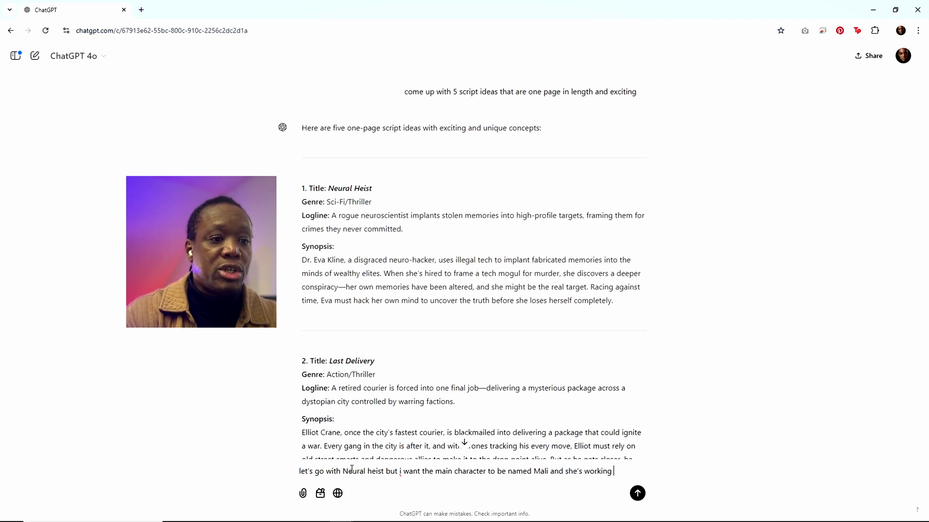
{"action": "type", "text": "for "}
{"action": "type", "text": "the "}
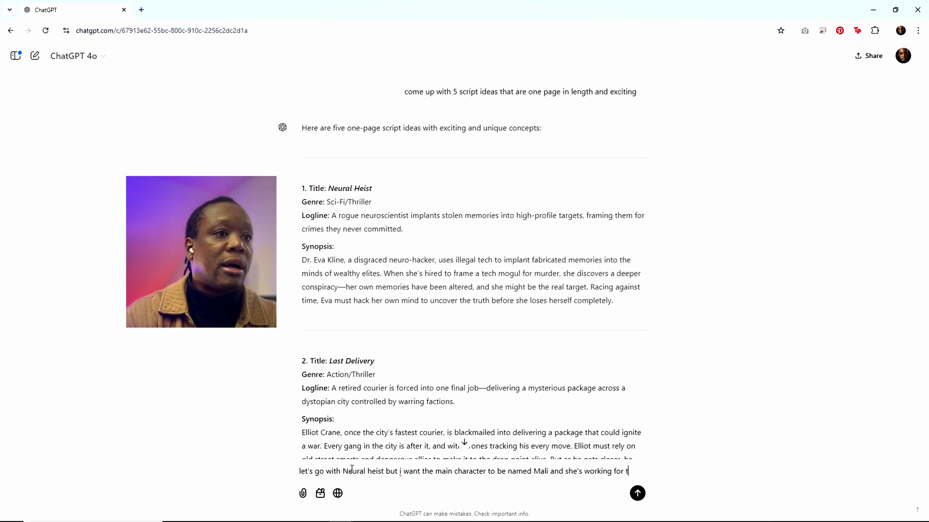
{"action": "type", "text": "gover"}
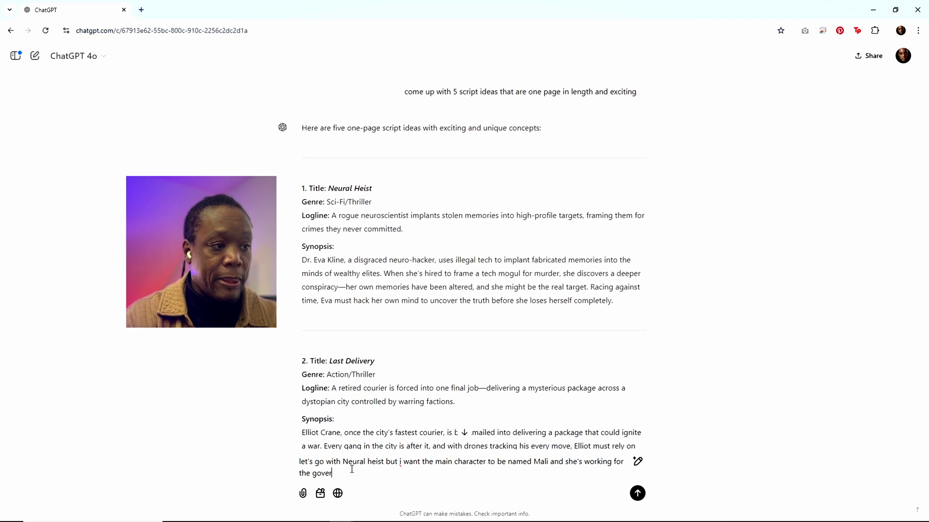
{"action": "type", "text": "nment"}
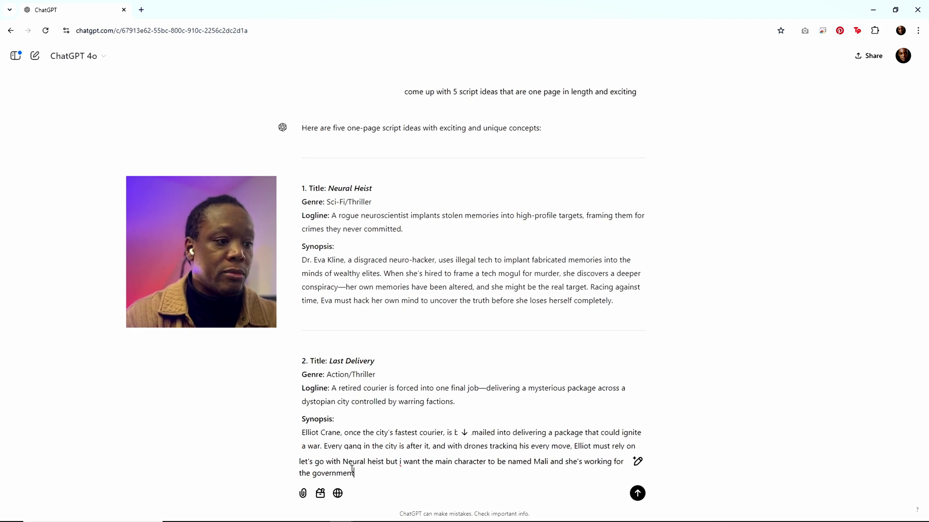
{"action": "type", "text": " and then"}
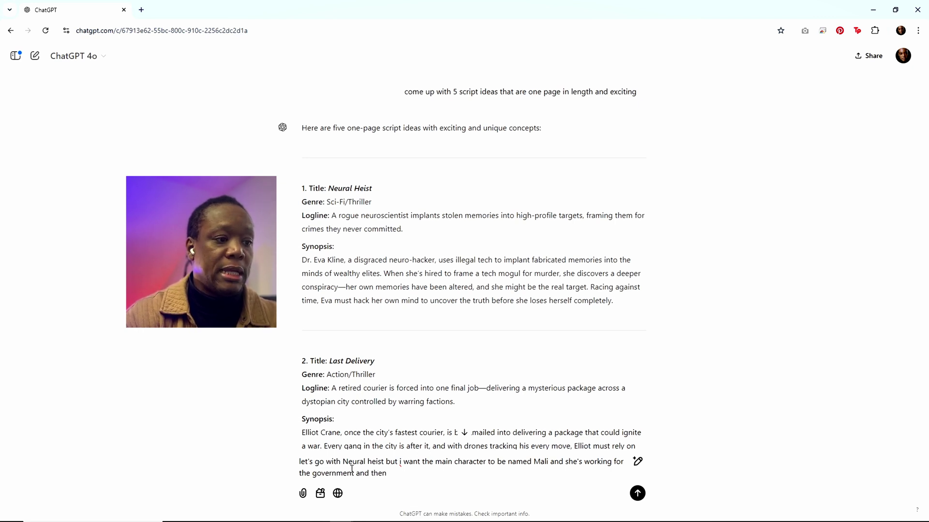
{"action": "key", "text": "BackSpace"}
{"action": "key", "text": "BackSpace"}
{"action": "key", "text": "BackSpace"}
{"action": "key", "text": "BackSpace"}
{"action": "type", "text": "starts"}
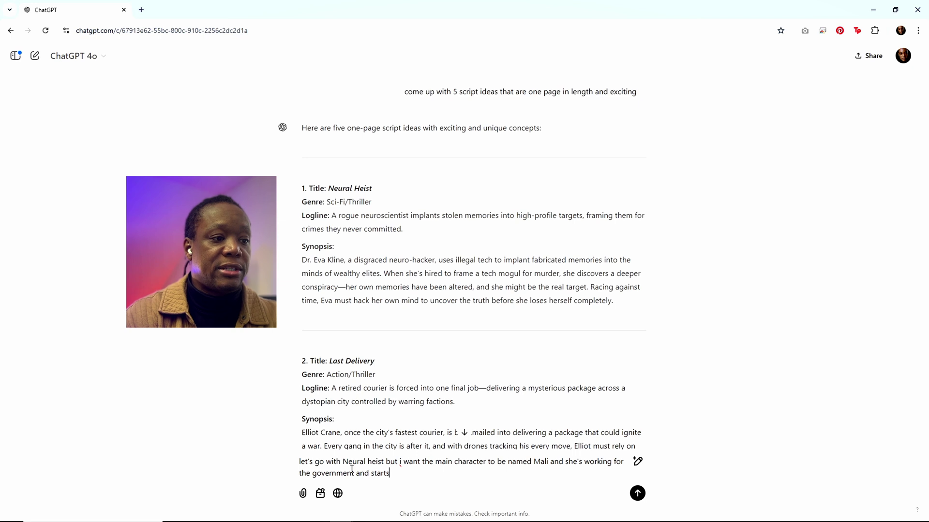
{"action": "type", "text": " to dou"}
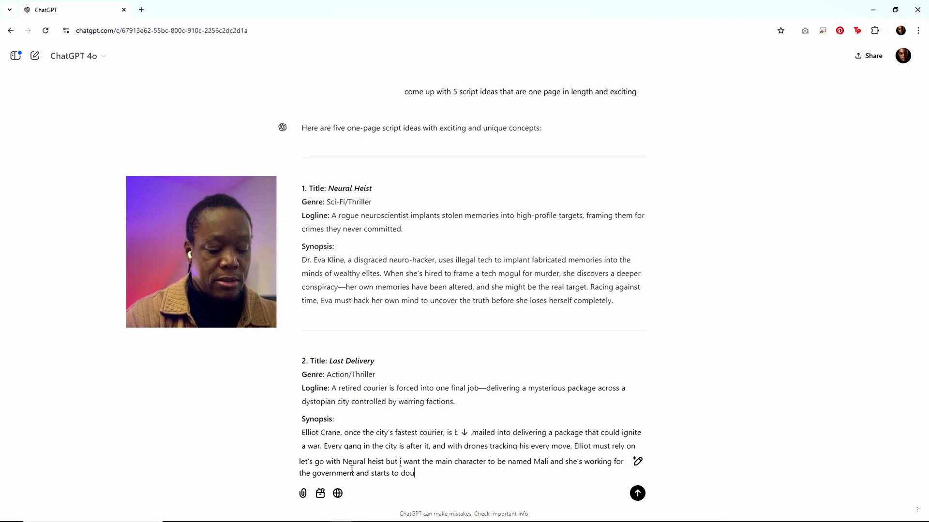
{"action": "type", "text": "bt th"}
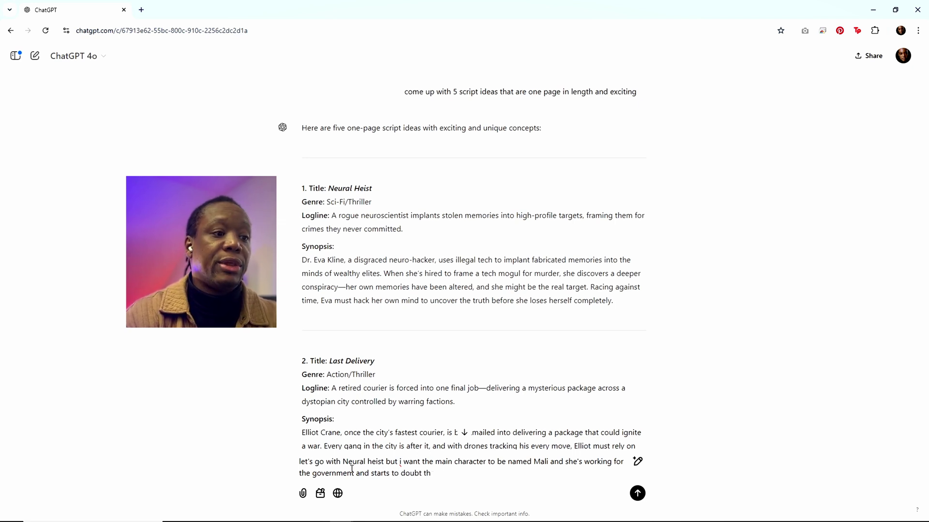
{"action": "type", "text": "eir intent"}
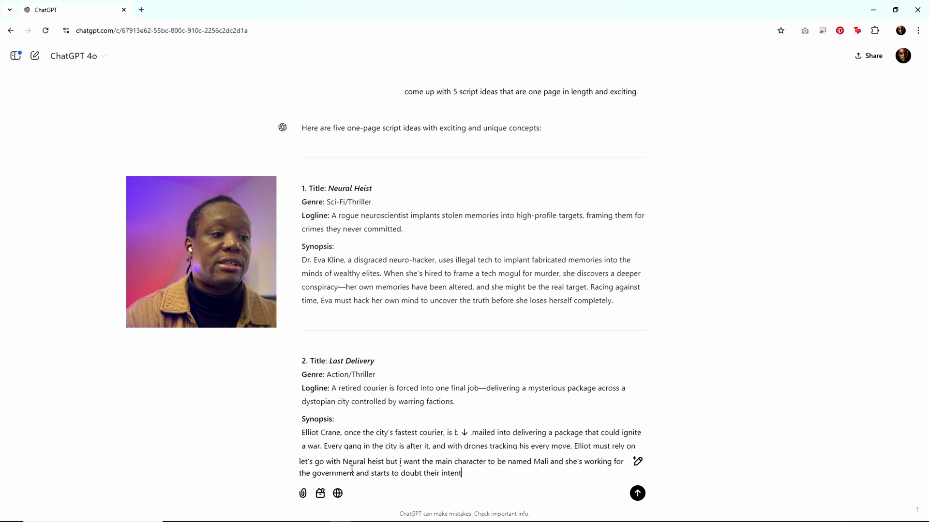
{"action": "type", "text": "ions are for "}
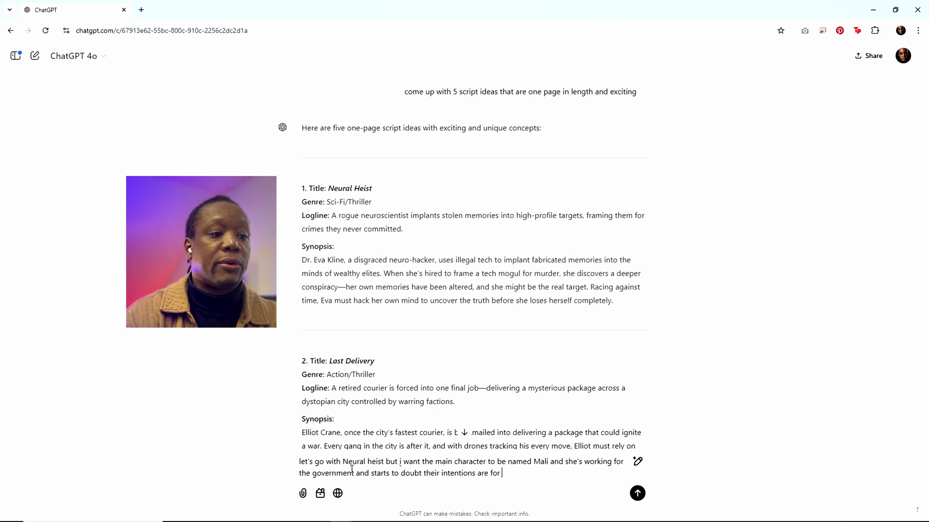
{"action": "type", "text": "godgood"}
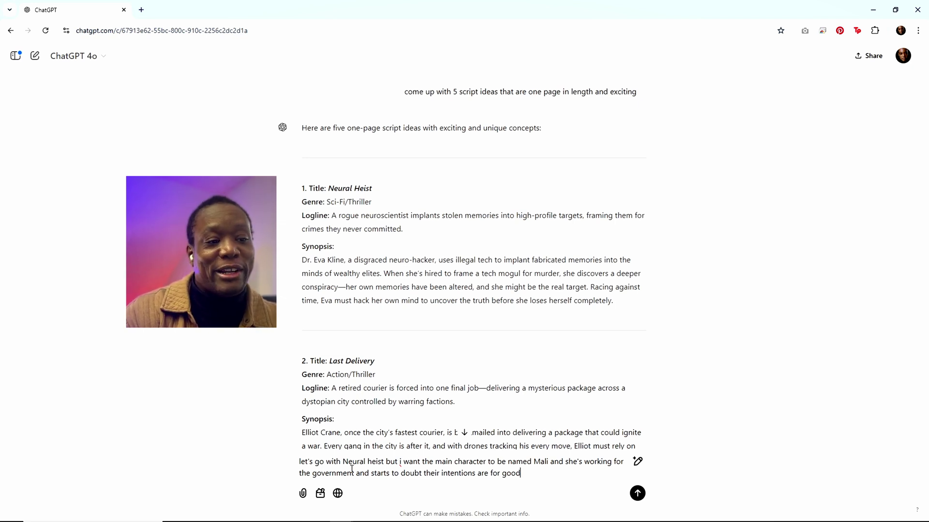
{"action": "type", "text": ". "}
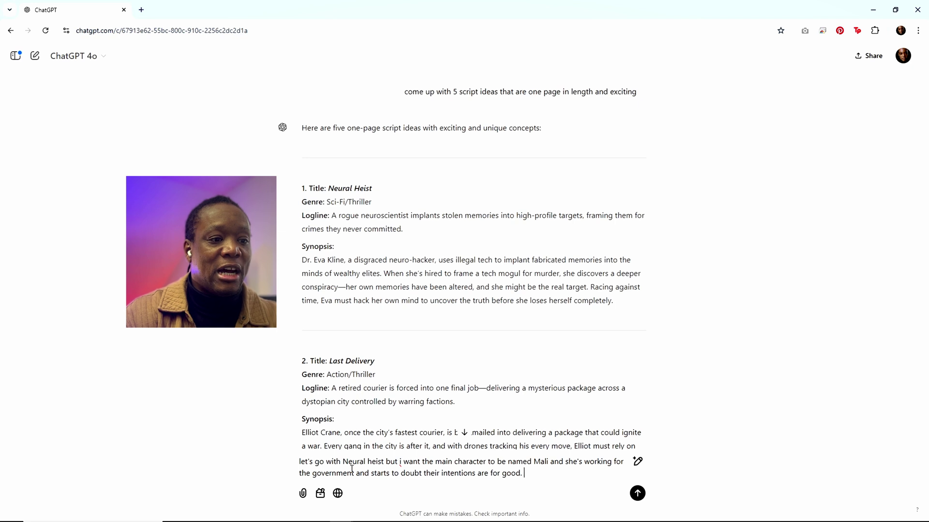
{"action": "type", "text": "write 1 page"}
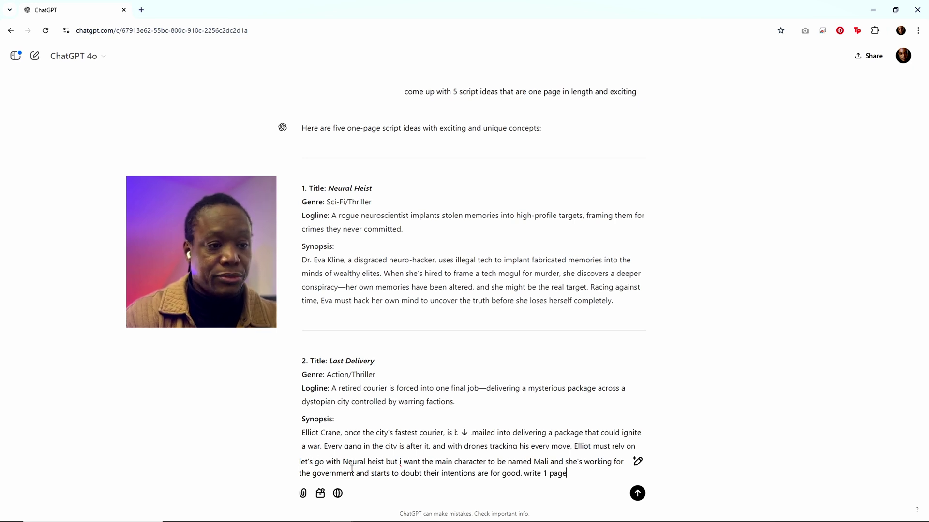
Send the request and scroll through the one-page Neural Heist Script down to FADE TO BLACK
{"action": "key", "text": "Return"}
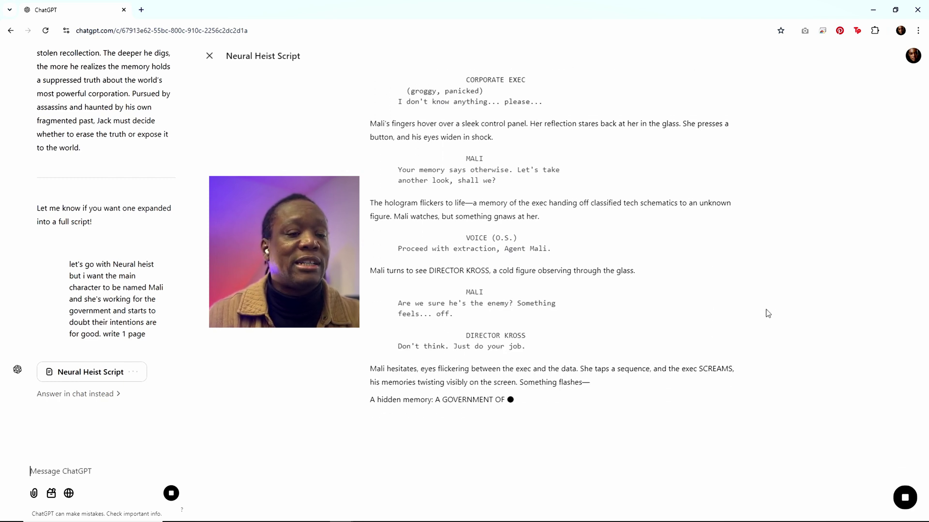
{"action": "scroll", "coordinate": [778, 315], "scroll_direction": "up", "scroll_amount": 3}
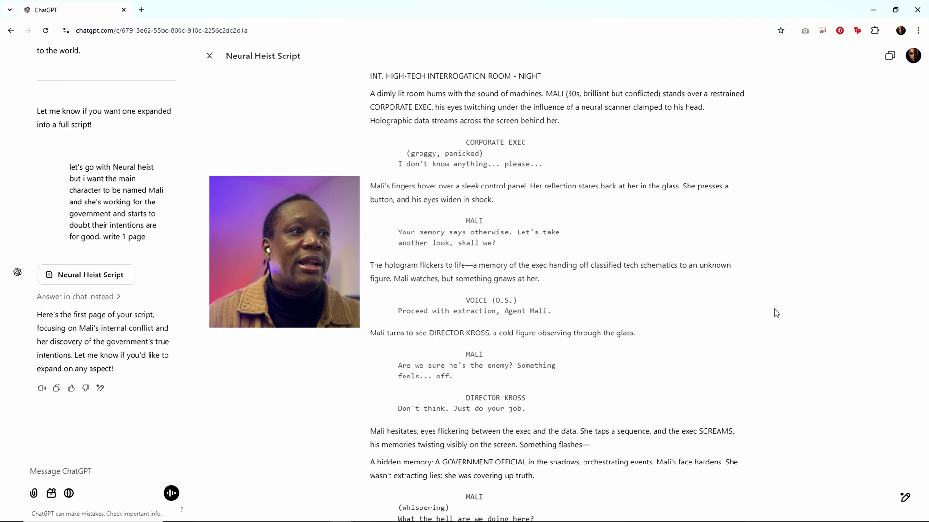
{"action": "scroll", "coordinate": [763, 314], "scroll_direction": "down", "scroll_amount": 2}
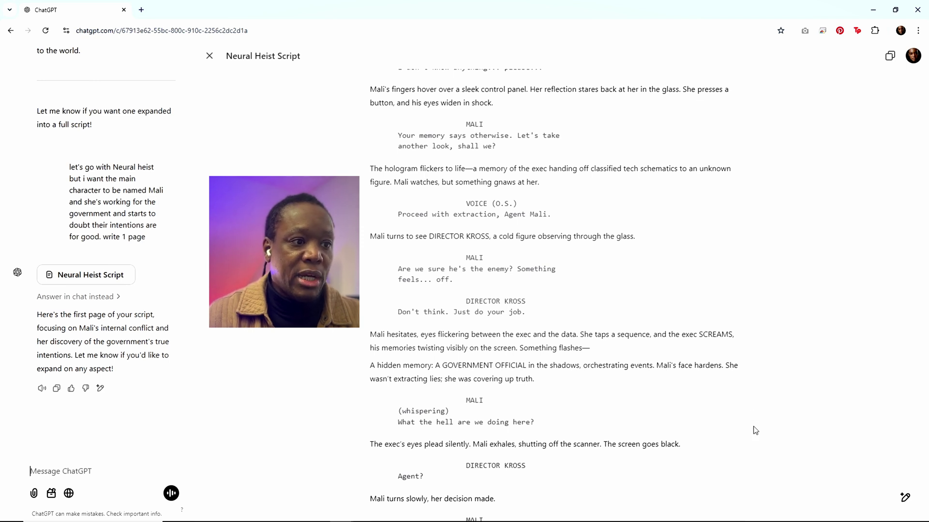
{"action": "scroll", "coordinate": [755, 432], "scroll_direction": "down", "scroll_amount": 4}
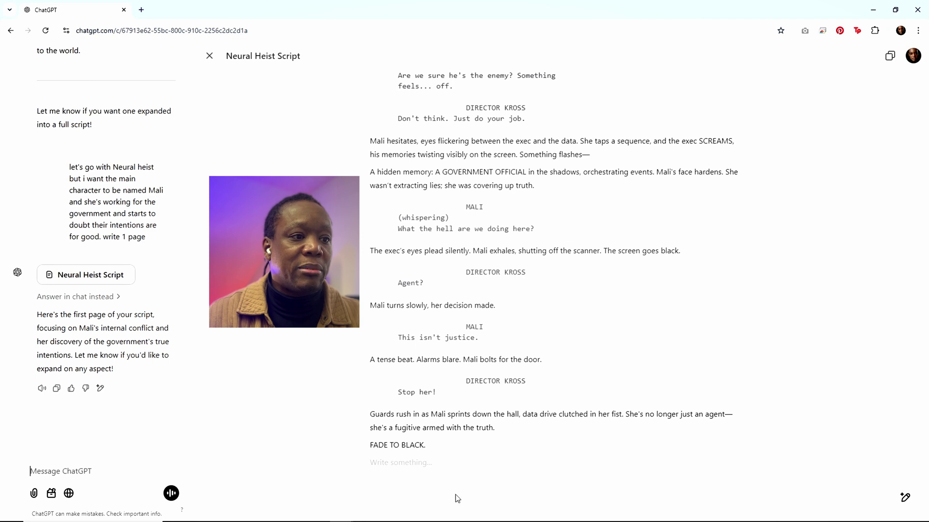
{"action": "scroll", "coordinate": [501, 478], "scroll_direction": "down", "scroll_amount": 1}
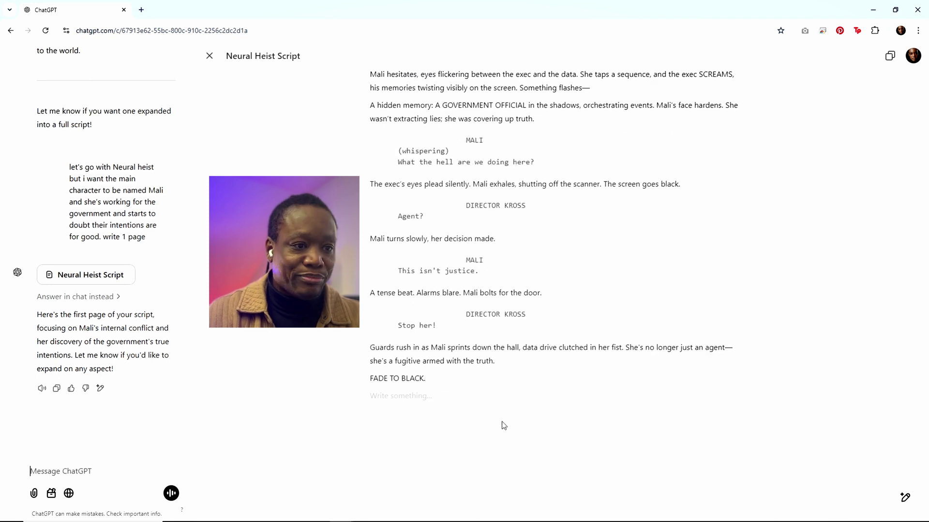
Type a revision request: make the agents more aggressive and Mali's responses disrespectful and flippant
{"action": "left_click", "coordinate": [476, 400]}
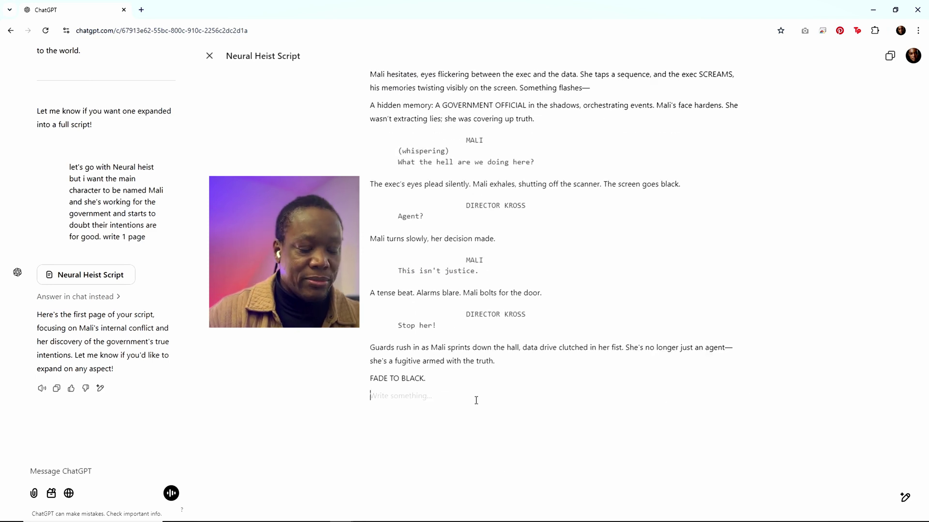
{"action": "type", "text": "i want"}
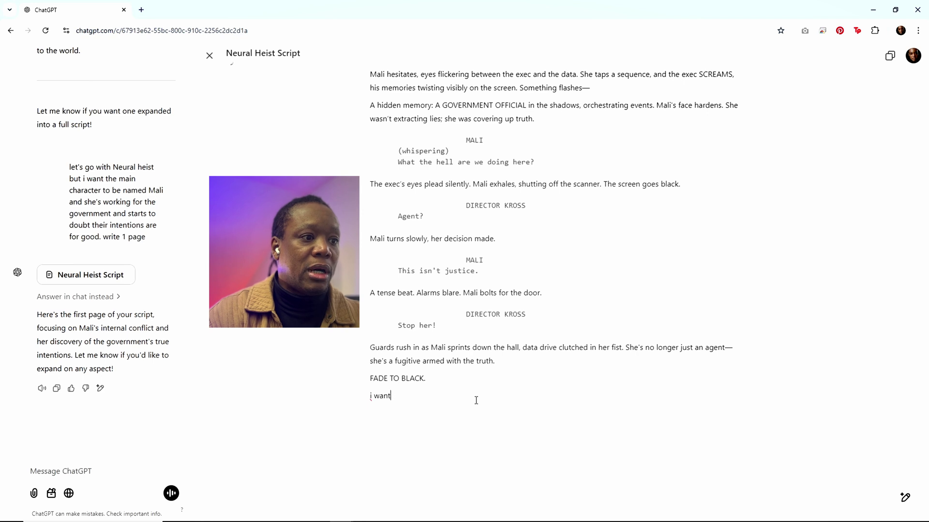
{"action": "type", "text": " age"}
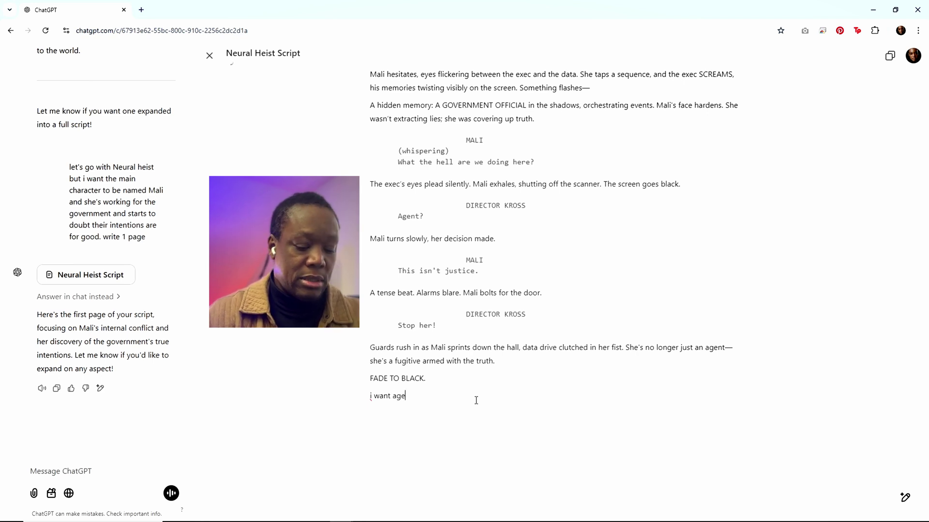
{"action": "key", "text": "BackSpace"}
{"action": "key", "text": "BackSpace"}
{"action": "key", "text": "BackSpace"}
{"action": "key", "text": "BackSpace"}
{"action": "key", "text": "BackSpace"}
{"action": "key", "text": "BackSpace"}
{"action": "key", "text": "BackSpace"}
{"action": "key", "text": "BackSpace"}
{"action": "key", "text": "BackSpace"}
{"action": "key", "text": "BackSpace"}
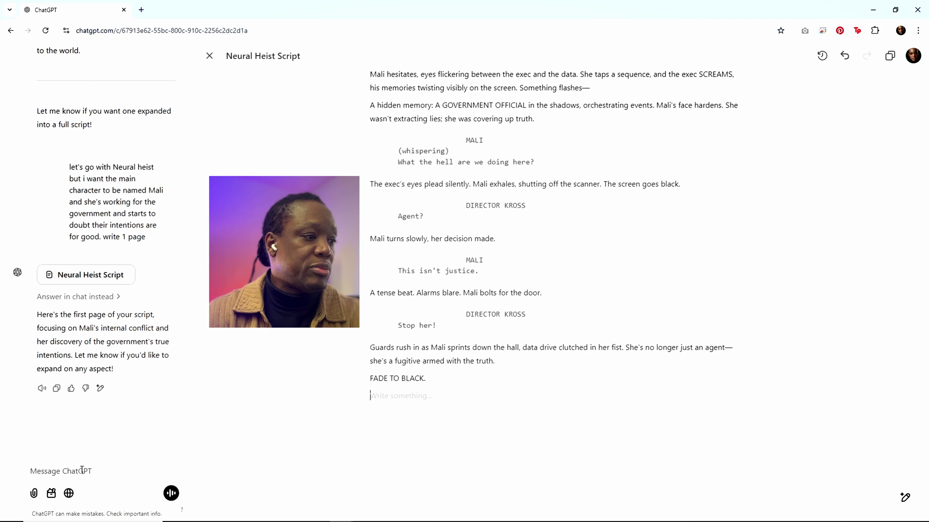
{"action": "left_click", "coordinate": [81, 470]}
{"action": "type", "text": "ma"}
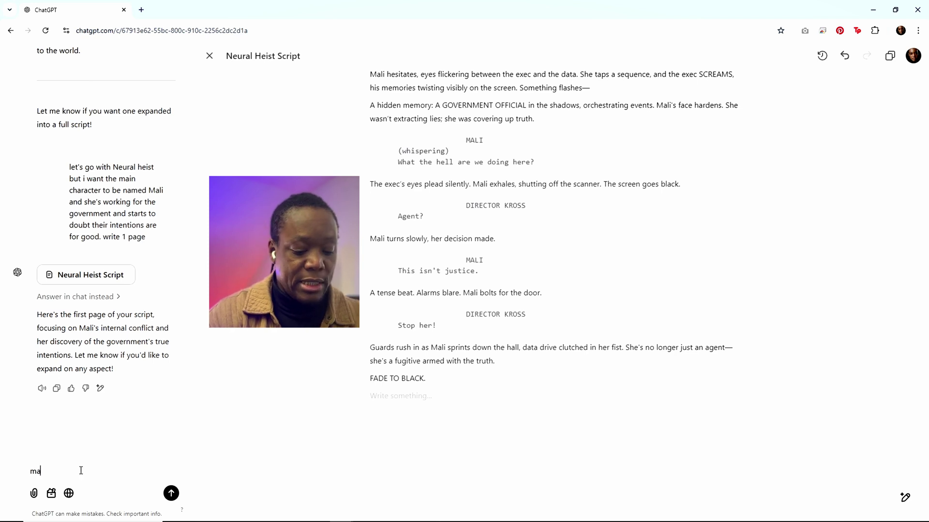
{"action": "type", "text": "ke the "}
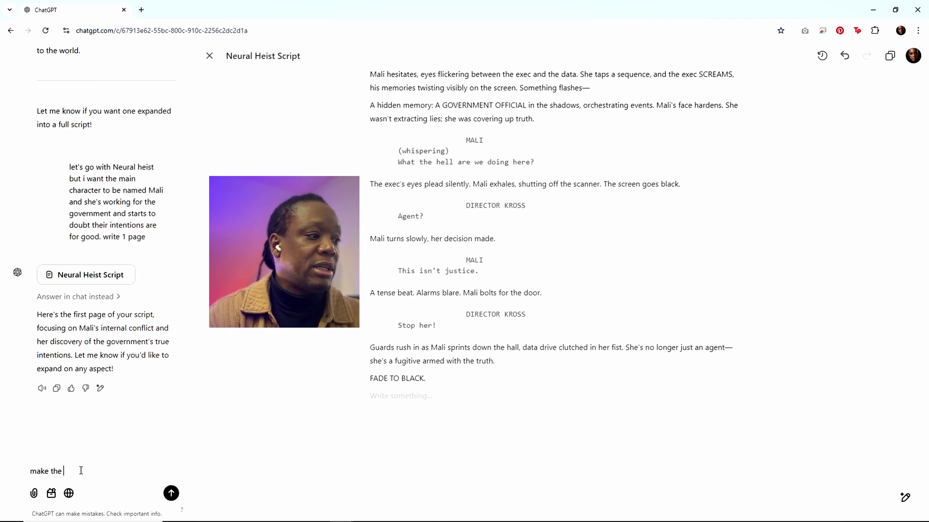
{"action": "type", "text": "agents even"}
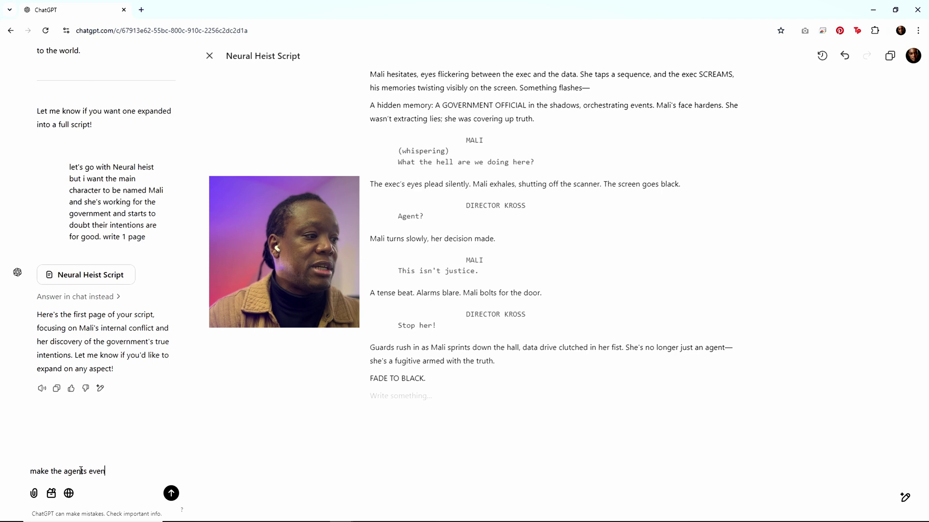
{"action": "type", "text": " more agree"}
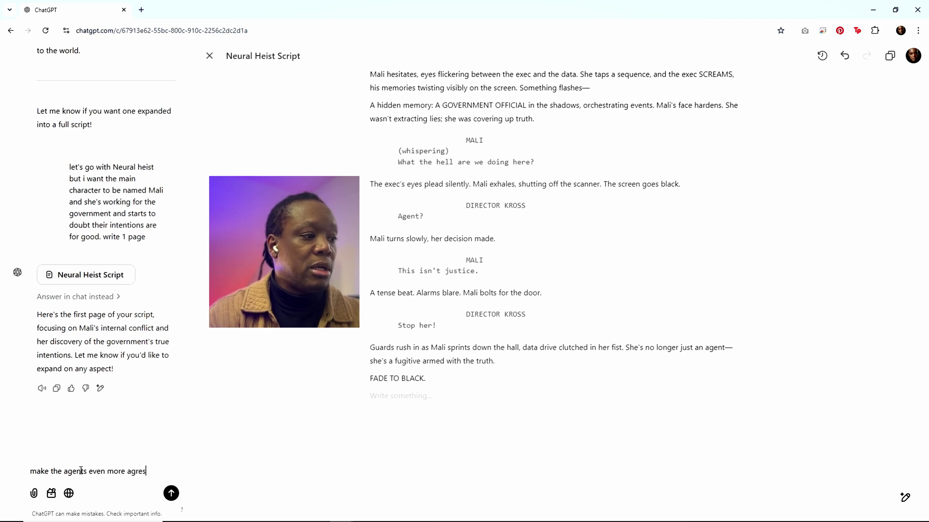
{"action": "key", "text": "BackSpace"}
{"action": "key", "text": "BackSpace"}
{"action": "key", "text": "BackSpace"}
{"action": "type", "text": "gressive"}
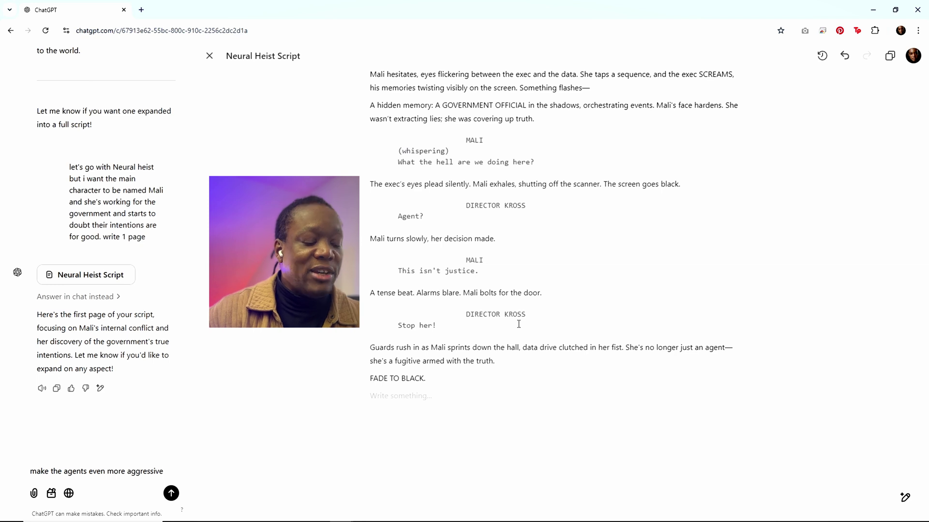
{"action": "type", "text": ". and make m"}
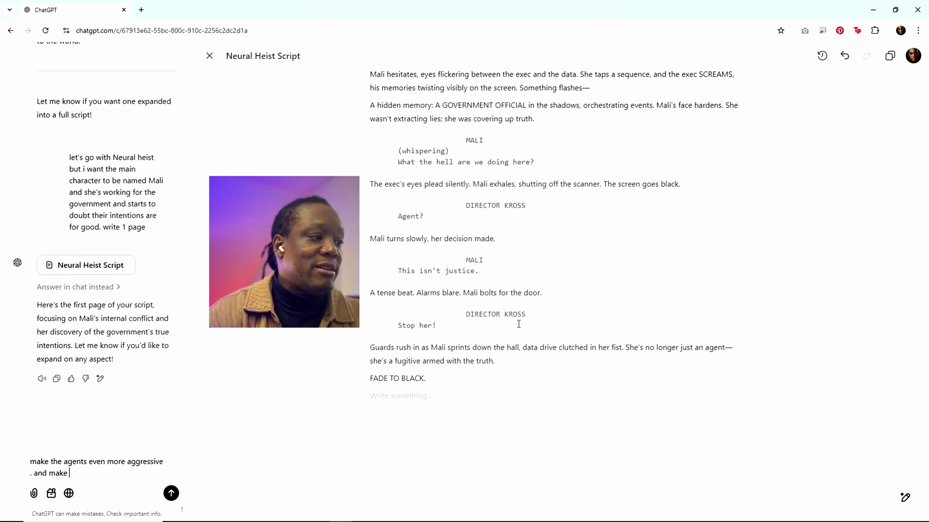
{"action": "type", "text": "ali'"}
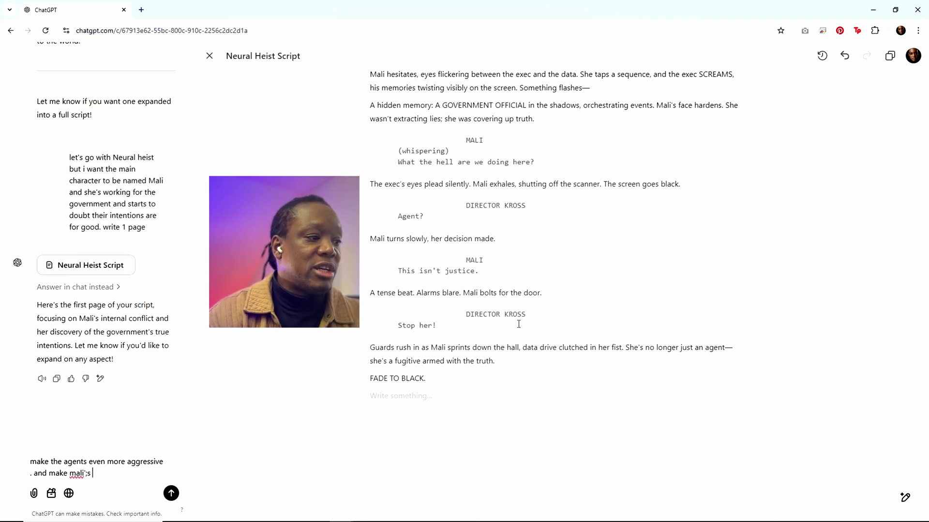
{"action": "type", "text": "s res"}
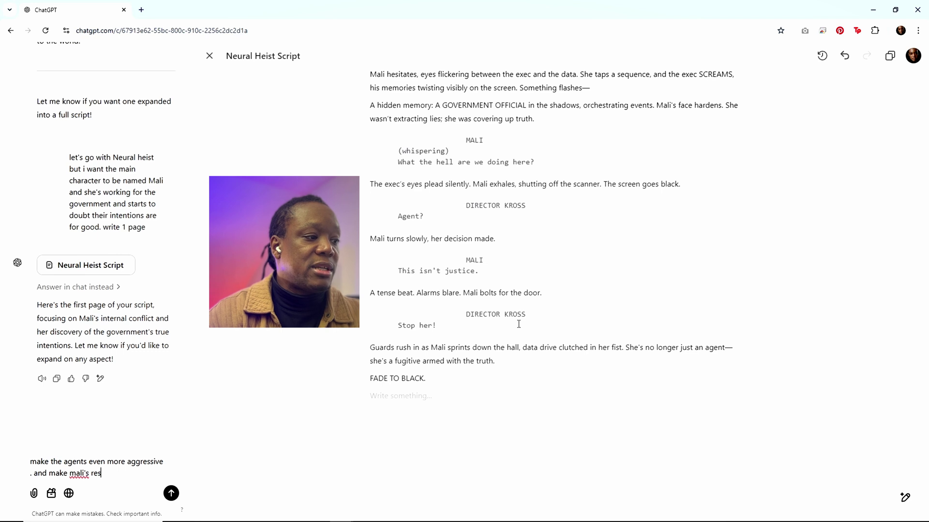
{"action": "type", "text": "ponsive more"}
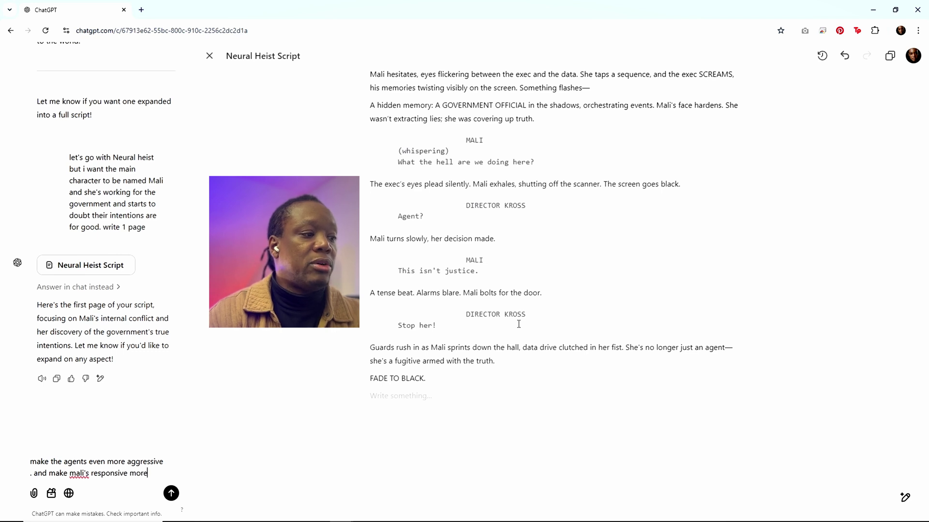
{"action": "type", "text": " disre"}
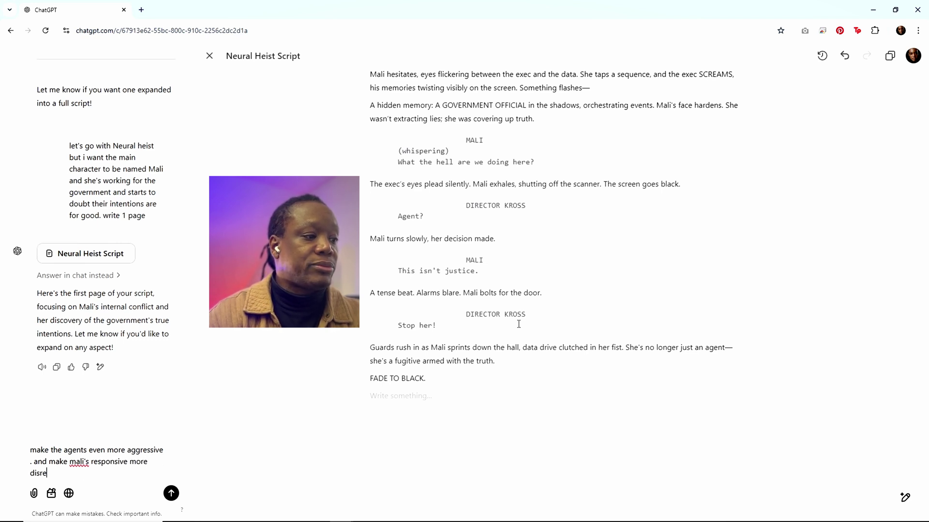
{"action": "type", "text": "spect"}
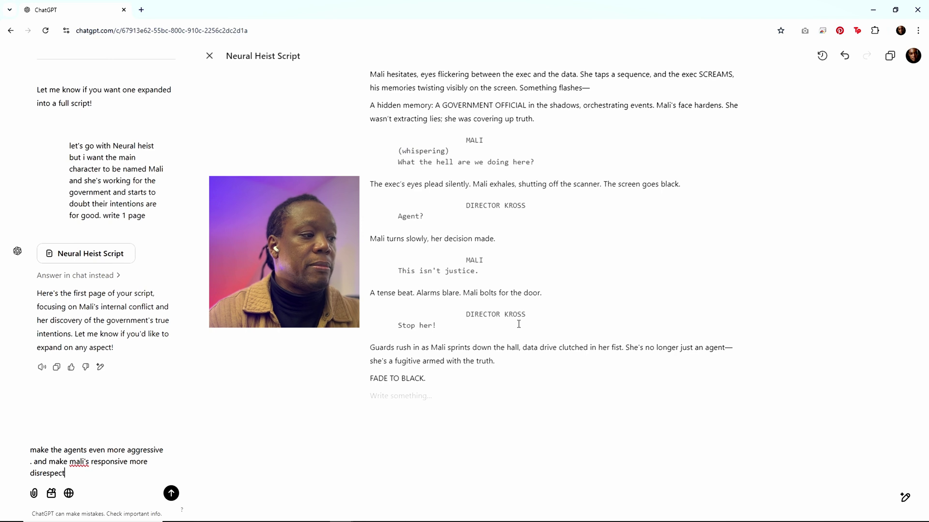
{"action": "type", "text": "ful and "}
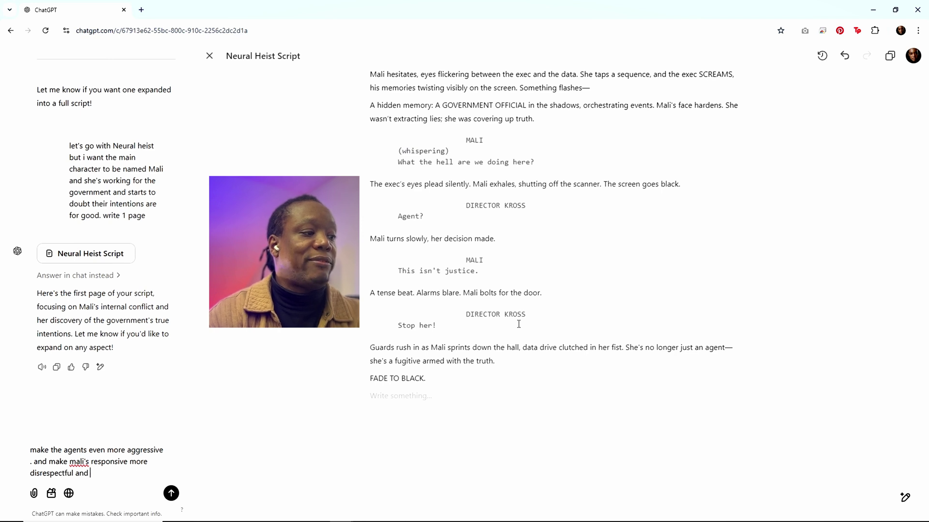
{"action": "type", "text": "flippant"}
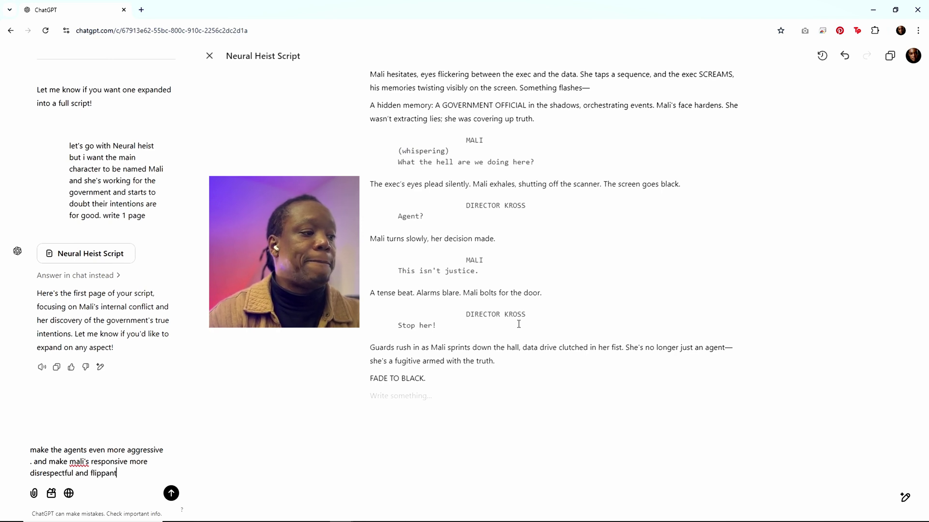
Send the revision request so the script is rewritten with harsher agents and flippant Mali lines
{"action": "key", "text": "Return"}
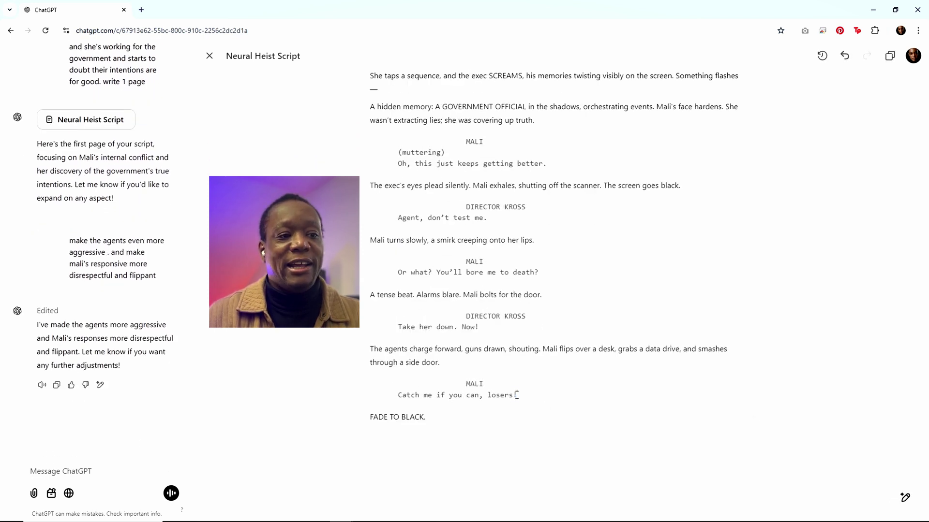
Review Mali's revised lines, including 'Catch me if you can, losers!', then close the script panel
{"action": "left_click_drag", "start_coordinate": [516, 395], "coordinate": [397, 396]}
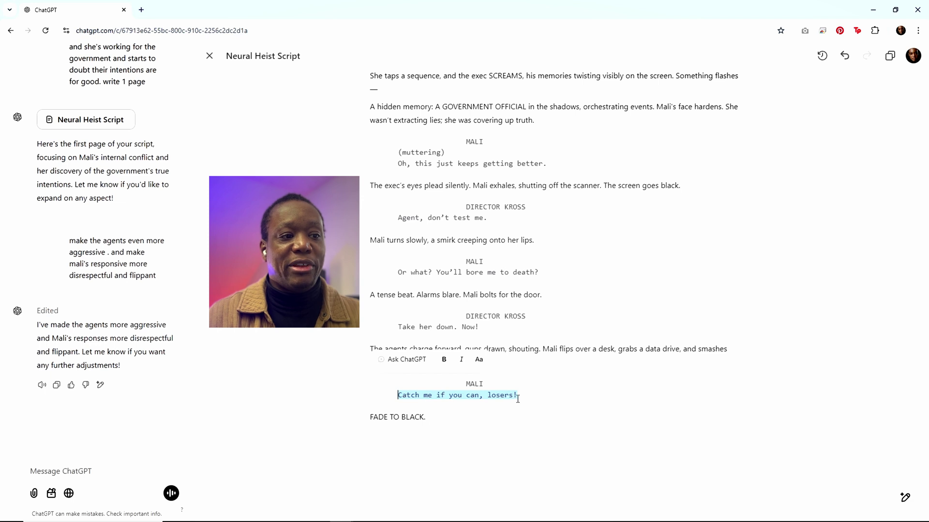
{"action": "scroll", "coordinate": [484, 402], "scroll_direction": "up", "scroll_amount": 2}
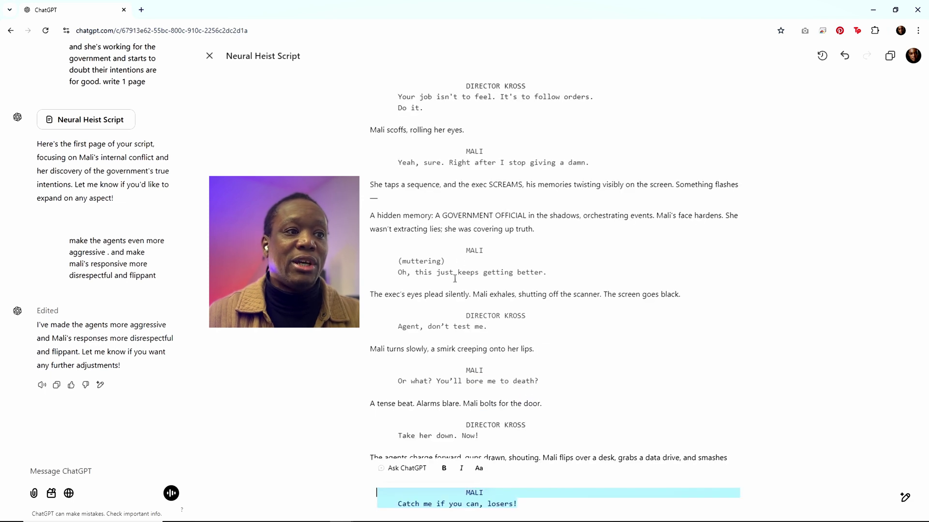
{"action": "scroll", "coordinate": [461, 381], "scroll_direction": "up", "scroll_amount": 3}
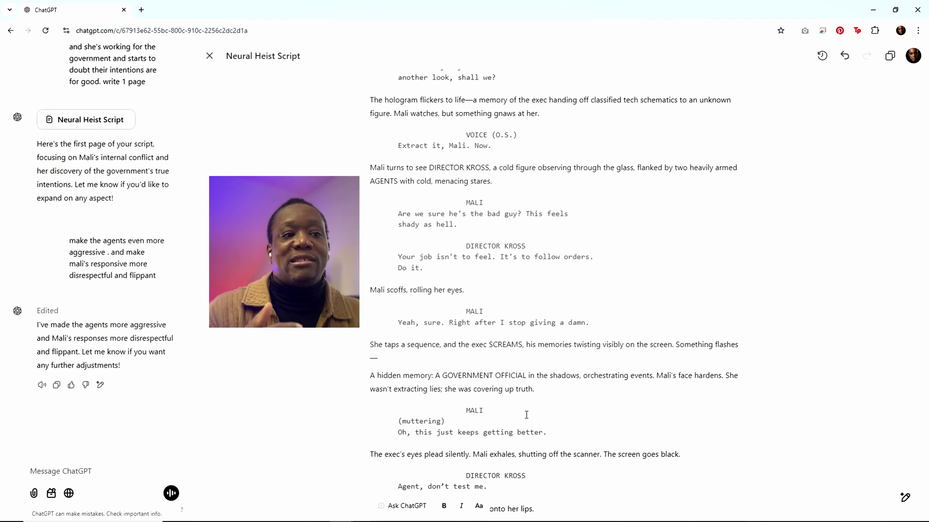
{"action": "scroll", "coordinate": [575, 310], "scroll_direction": "down", "scroll_amount": 1}
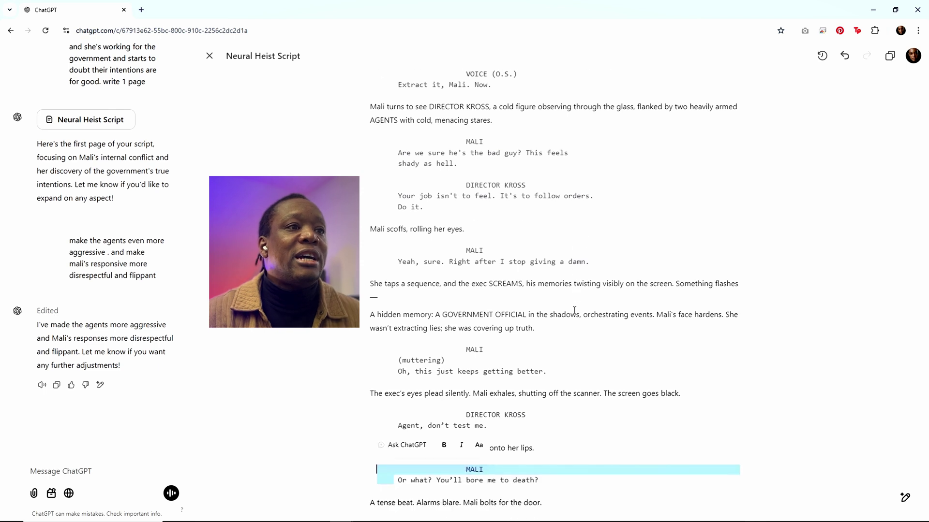
{"action": "scroll", "coordinate": [574, 310], "scroll_direction": "down", "scroll_amount": 4}
{"action": "left_click", "coordinate": [561, 398]}
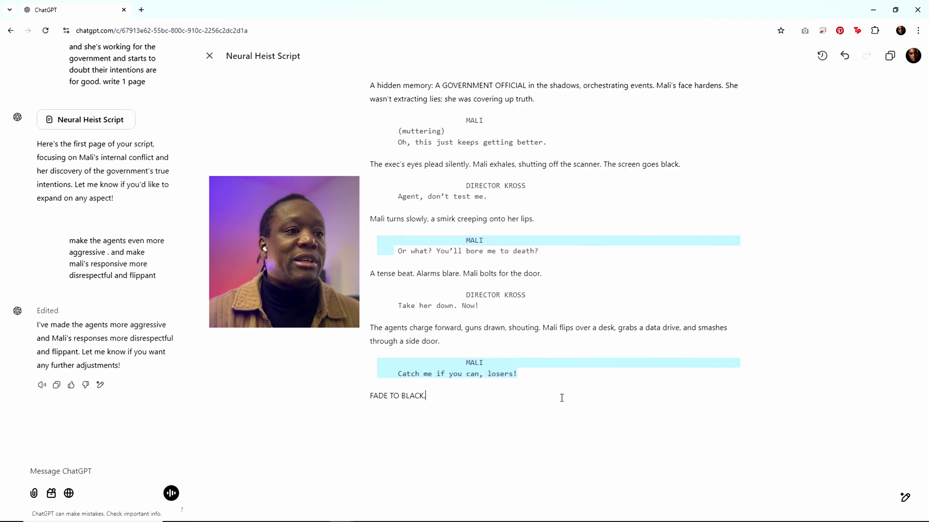
{"action": "left_click", "coordinate": [208, 56]}
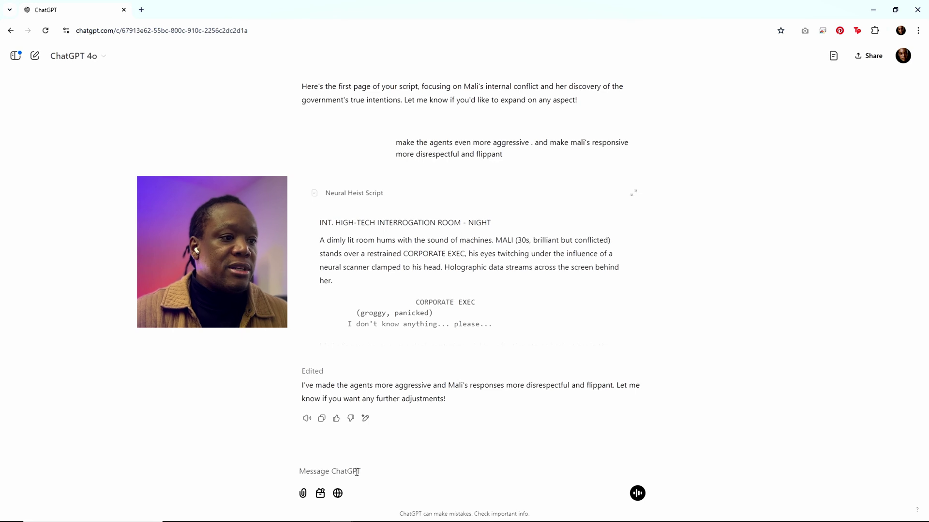
Send 'generate shot list' and scroll through the seven-scene Neural Heist shot list
{"action": "left_click", "coordinate": [356, 470]}
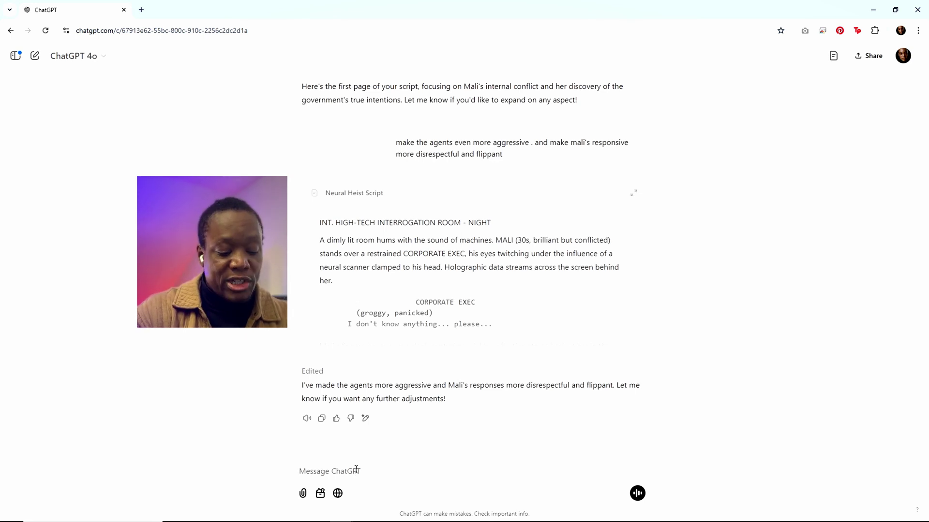
{"action": "type", "text": "gener"}
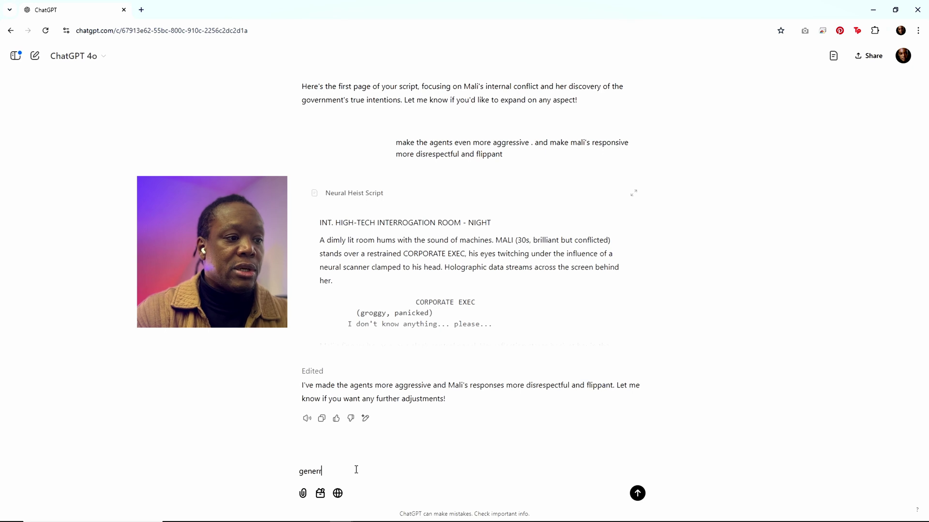
{"action": "type", "text": "ate shot li"}
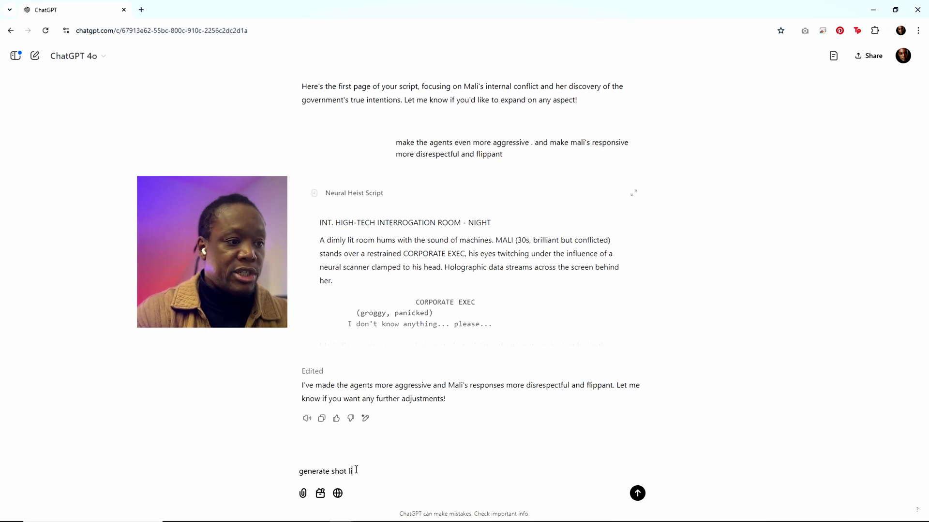
{"action": "type", "text": "st"}
{"action": "key", "text": "Return"}
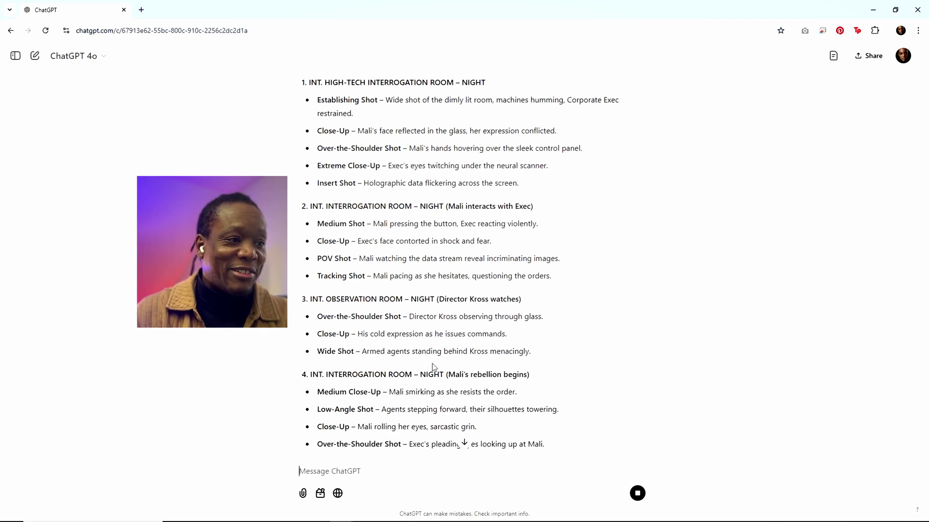
{"action": "scroll", "coordinate": [407, 353], "scroll_direction": "down", "scroll_amount": 3}
{"action": "scroll", "coordinate": [408, 351], "scroll_direction": "down", "scroll_amount": 3}
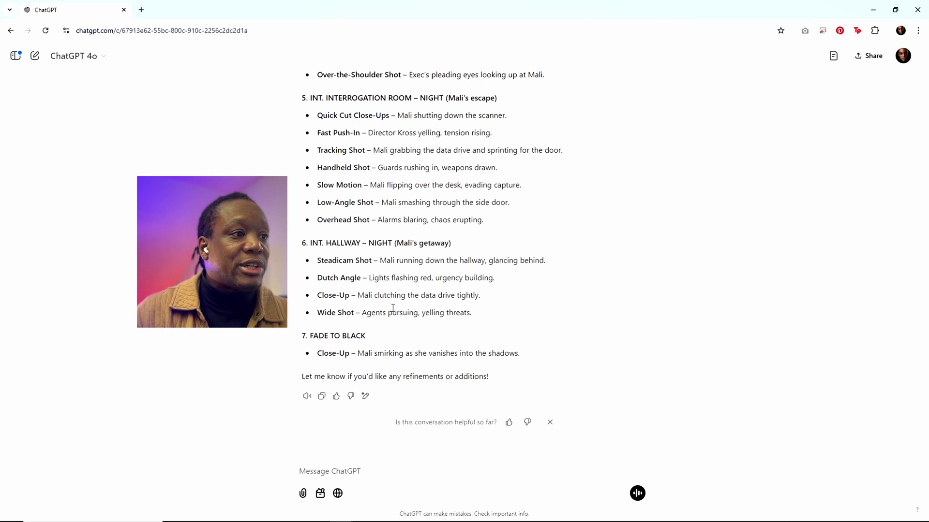
Ask to remove the Steadicam shot since none is available, then review the handheld replacement
{"action": "type", "text": "rem"}
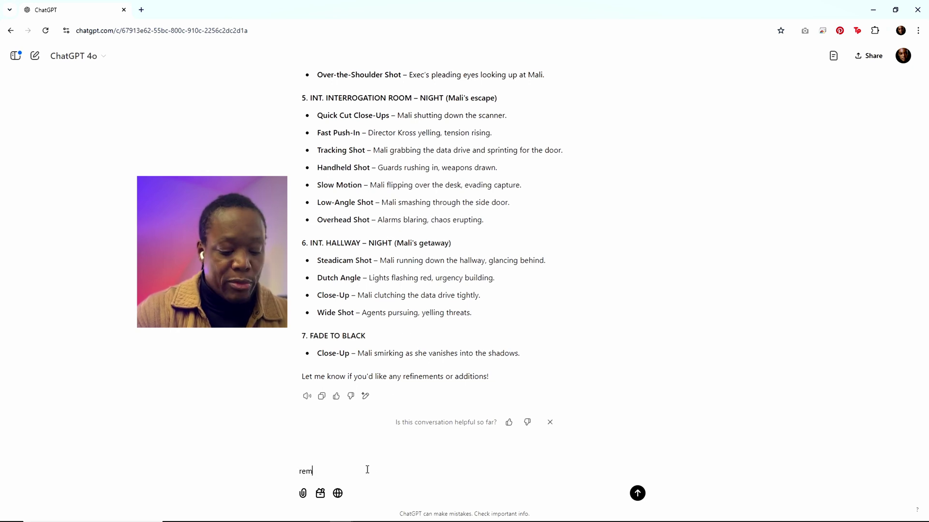
{"action": "type", "text": "ove the stead"}
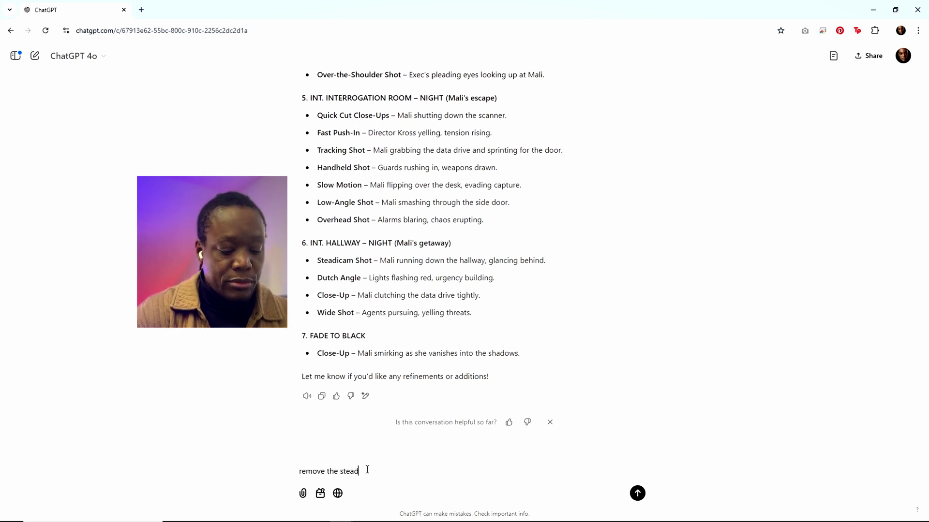
{"action": "type", "text": "icam "}
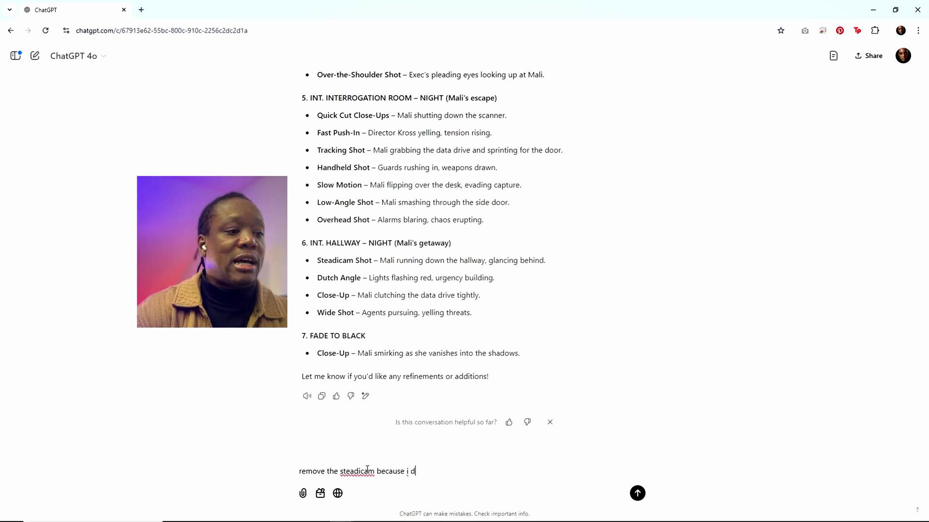
{"action": "type", "text": "because i don't have access"}
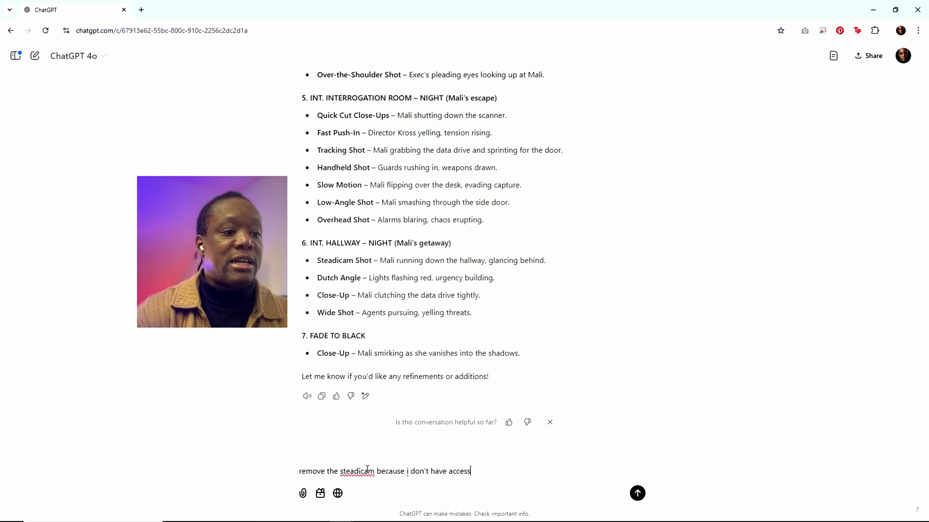
{"action": "type", "text": " to one"}
{"action": "key", "text": "Return"}
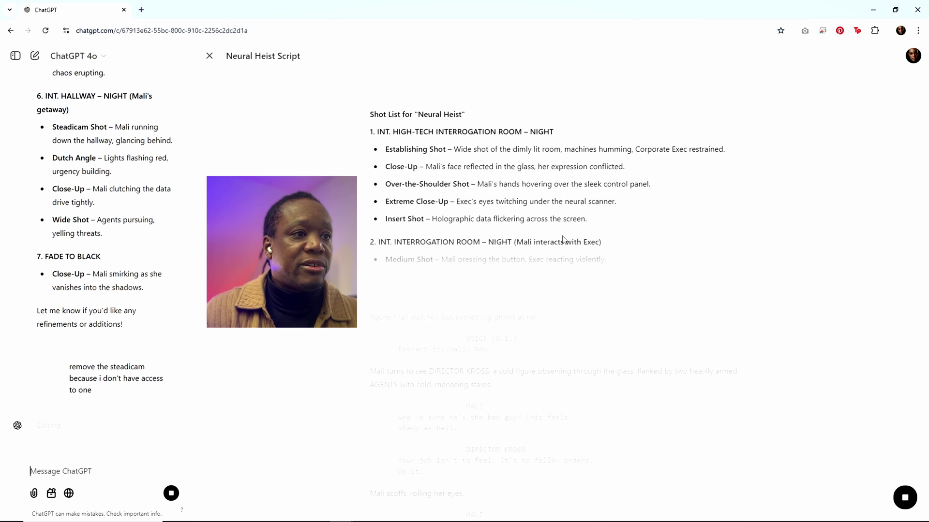
{"action": "left_click_drag", "start_coordinate": [432, 221], "coordinate": [585, 220]}
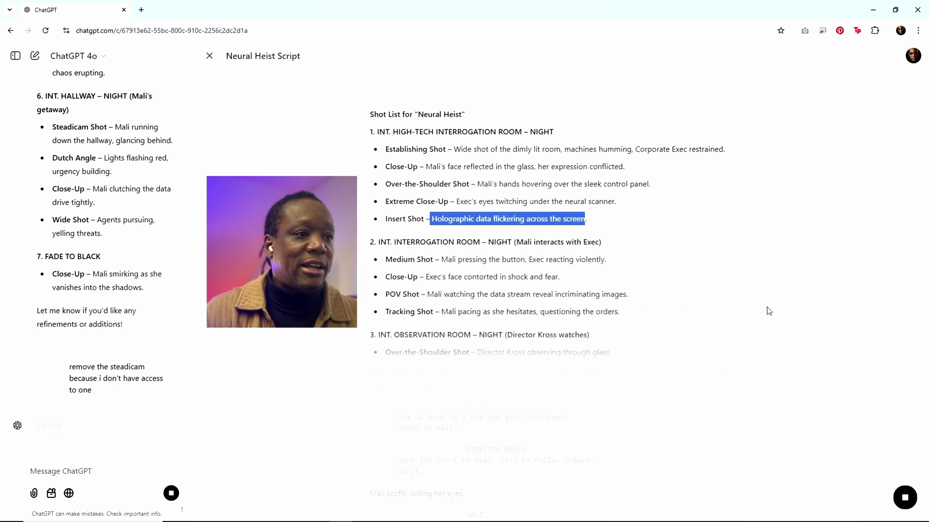
{"action": "scroll", "coordinate": [762, 324], "scroll_direction": "down", "scroll_amount": 2}
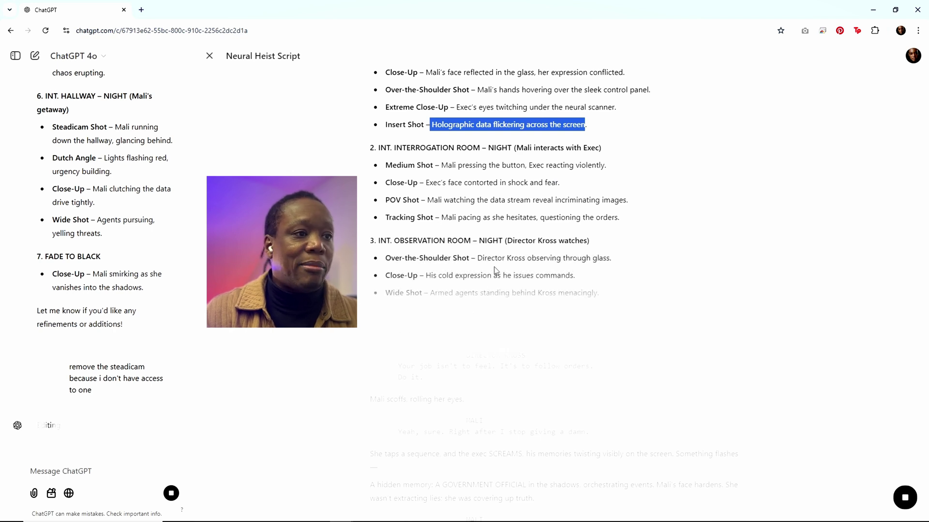
{"action": "scroll", "coordinate": [729, 290], "scroll_direction": "down", "scroll_amount": 2}
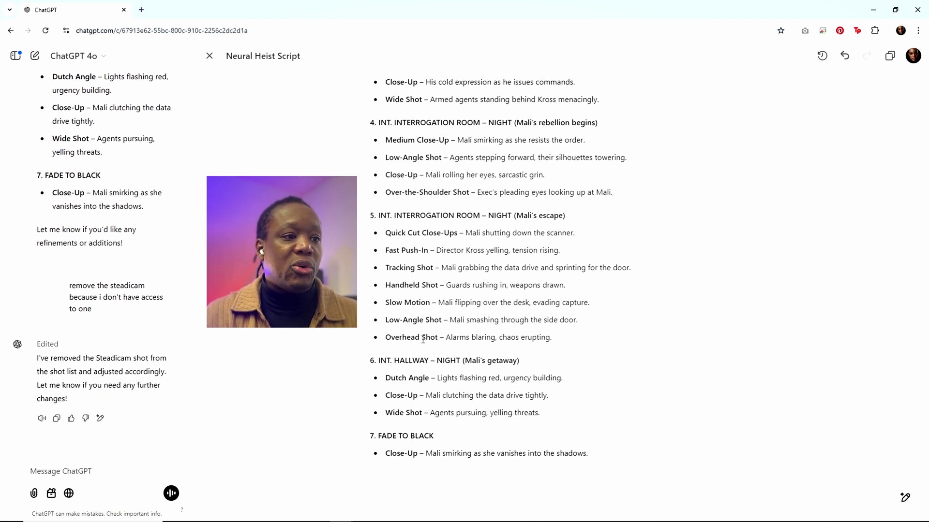
{"action": "scroll", "coordinate": [487, 348], "scroll_direction": "down", "scroll_amount": 2}
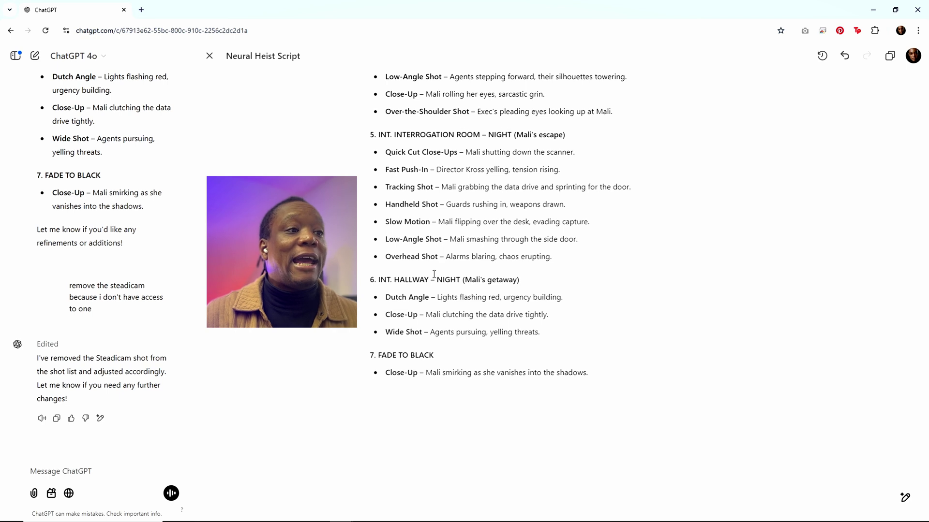
{"action": "scroll", "coordinate": [434, 274], "scroll_direction": "up", "scroll_amount": 1}
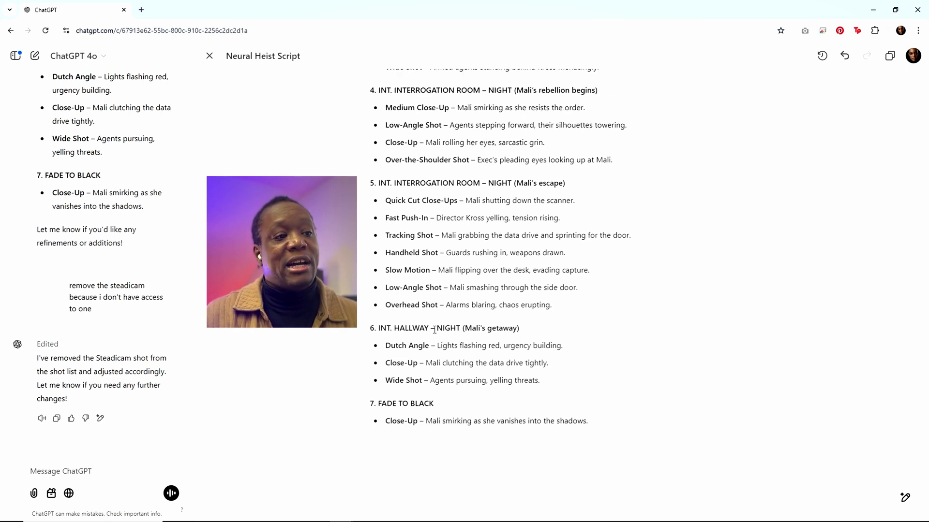
{"action": "scroll", "coordinate": [447, 370], "scroll_direction": "down", "scroll_amount": 1}
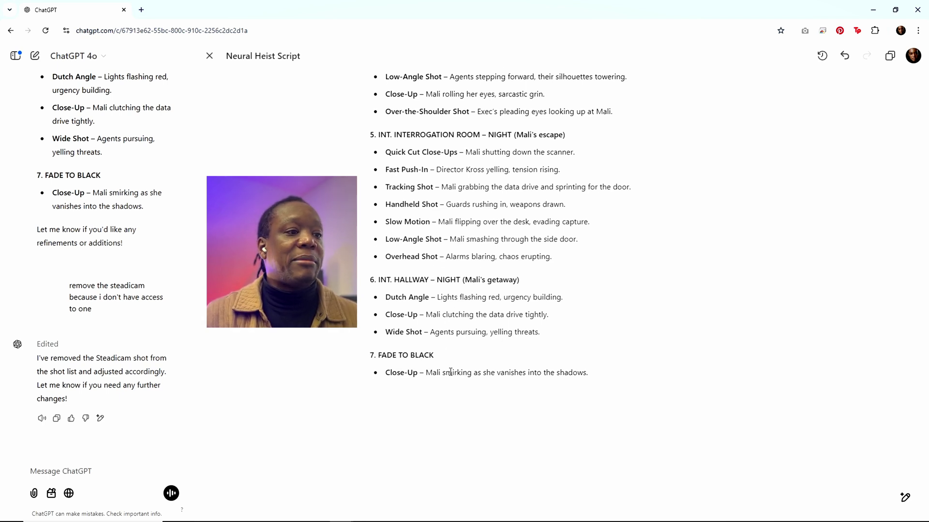
Close the script canvas, send 'storyboard the script', and scroll through the 20-panel storyboard
{"action": "left_click", "coordinate": [209, 55]}
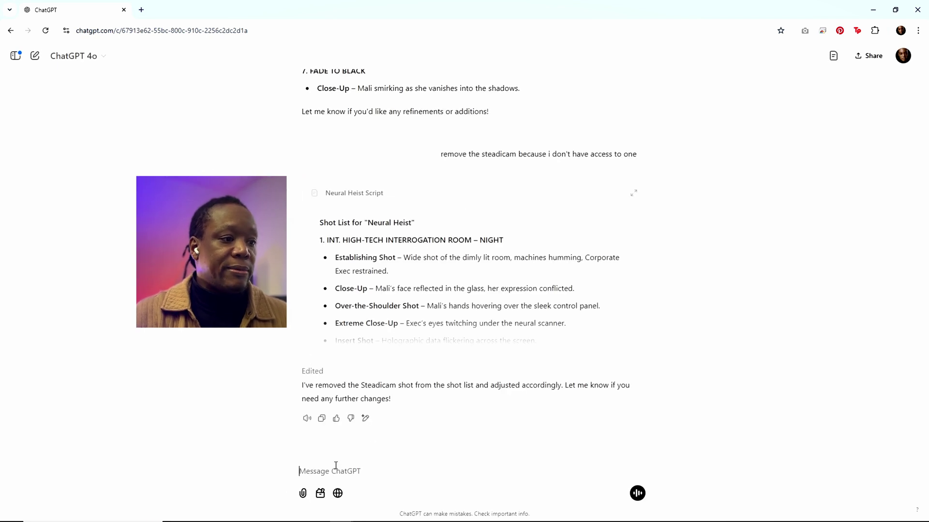
{"action": "left_click", "coordinate": [336, 465]}
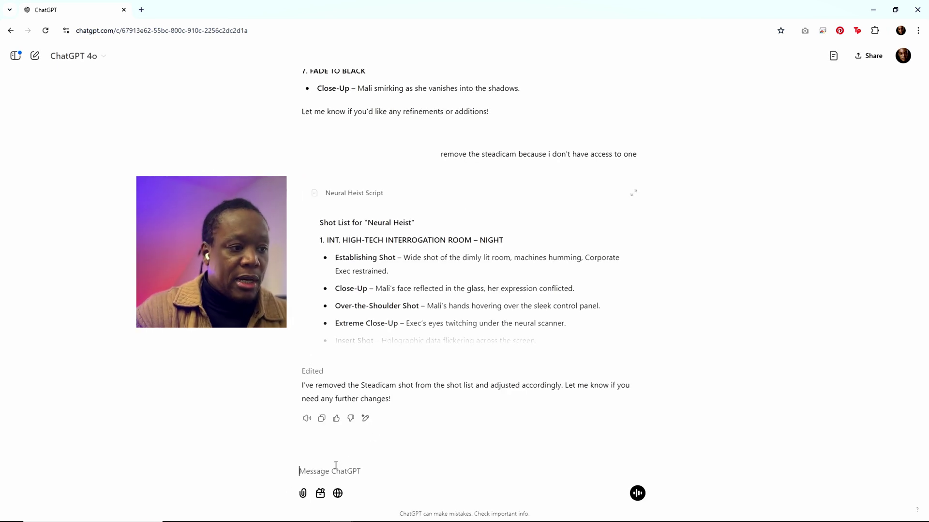
{"action": "type", "text": "sto"}
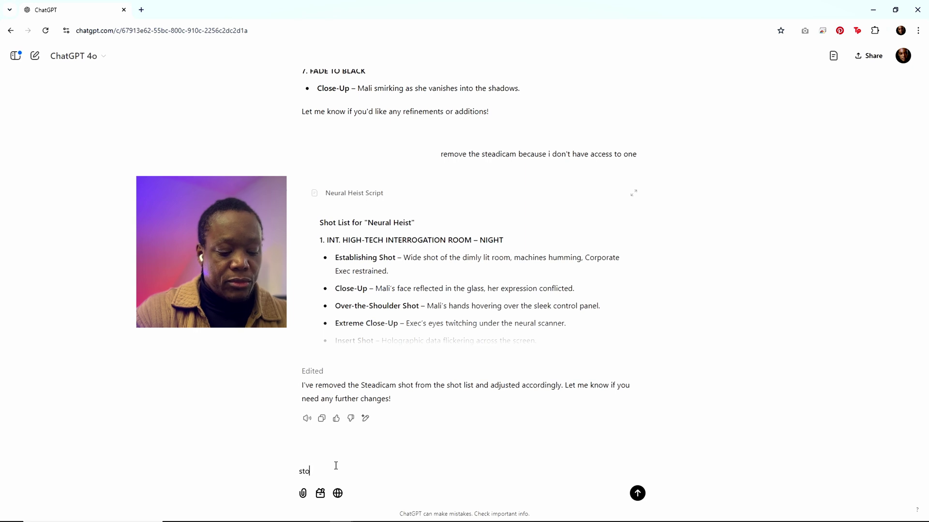
{"action": "type", "text": "ryboard "}
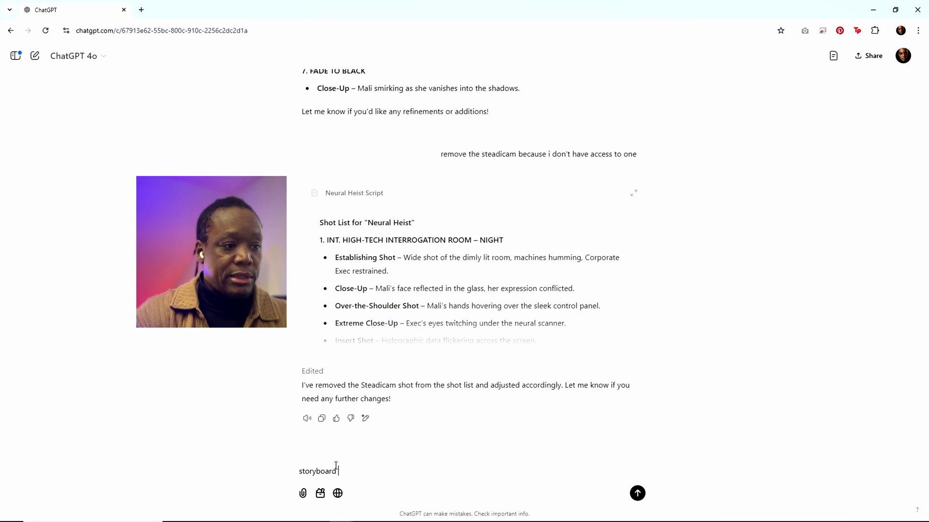
{"action": "type", "text": "the "}
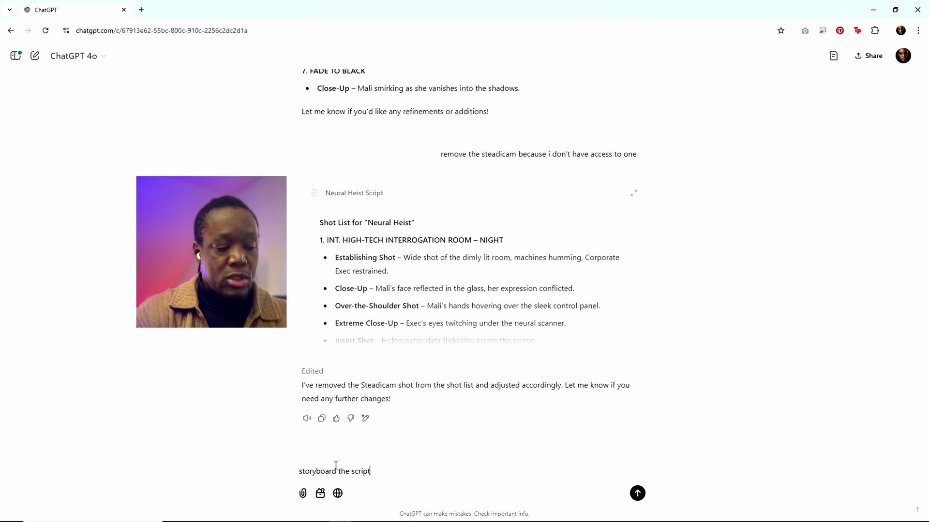
{"action": "type", "text": "script"}
{"action": "key", "text": "Return"}
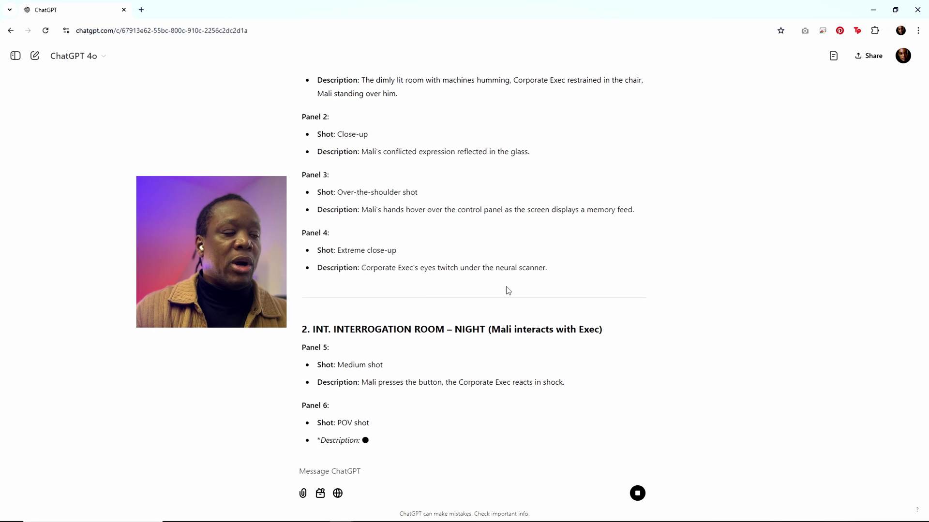
{"action": "scroll", "coordinate": [444, 252], "scroll_direction": "up", "scroll_amount": 3}
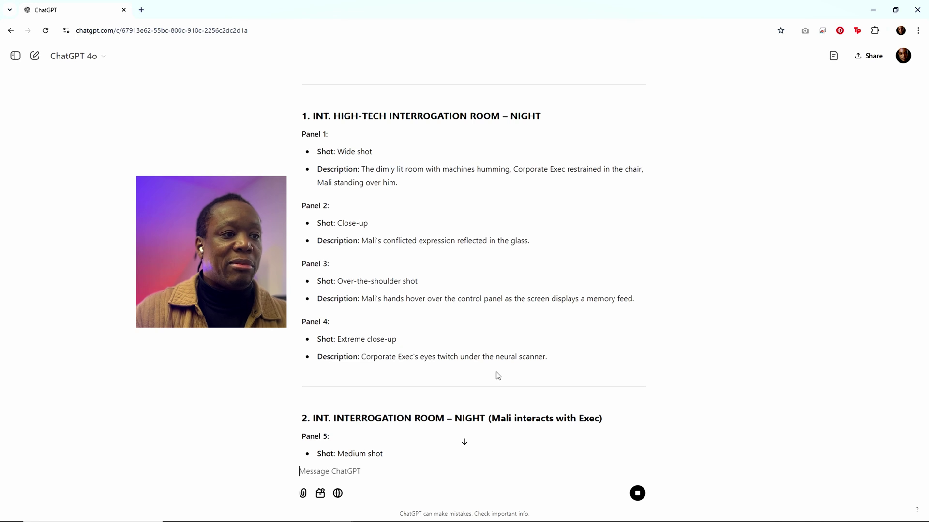
{"action": "scroll", "coordinate": [505, 365], "scroll_direction": "down", "scroll_amount": 1}
{"action": "scroll", "coordinate": [505, 365], "scroll_direction": "down", "scroll_amount": 1}
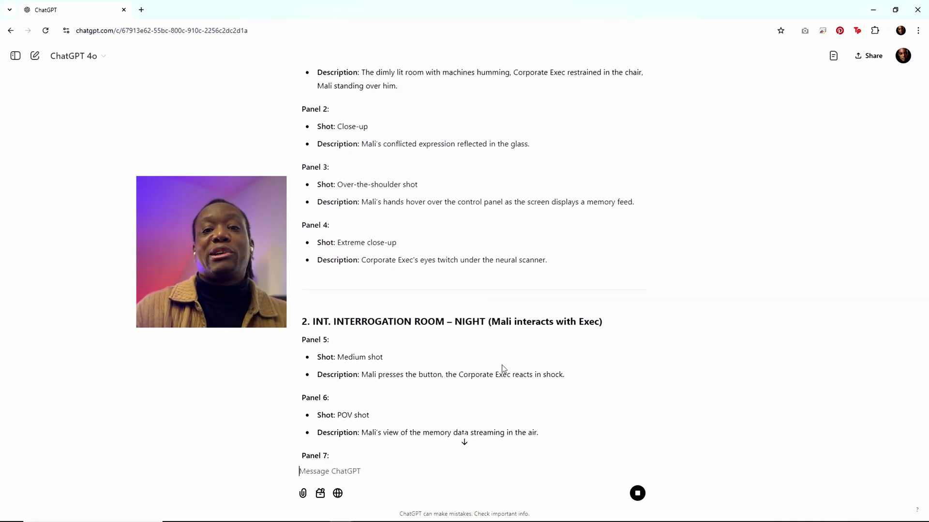
{"action": "scroll", "coordinate": [512, 394], "scroll_direction": "down", "scroll_amount": 9}
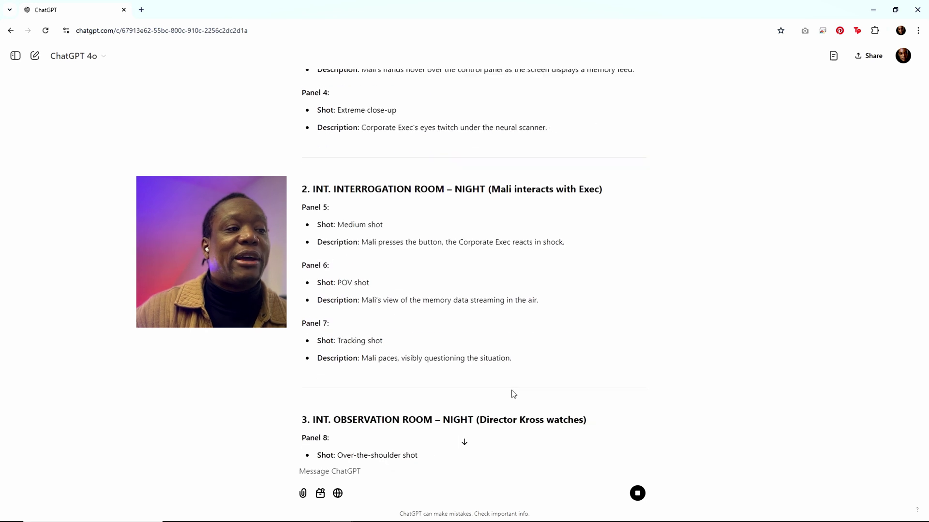
{"action": "scroll", "coordinate": [512, 399], "scroll_direction": "down", "scroll_amount": 6}
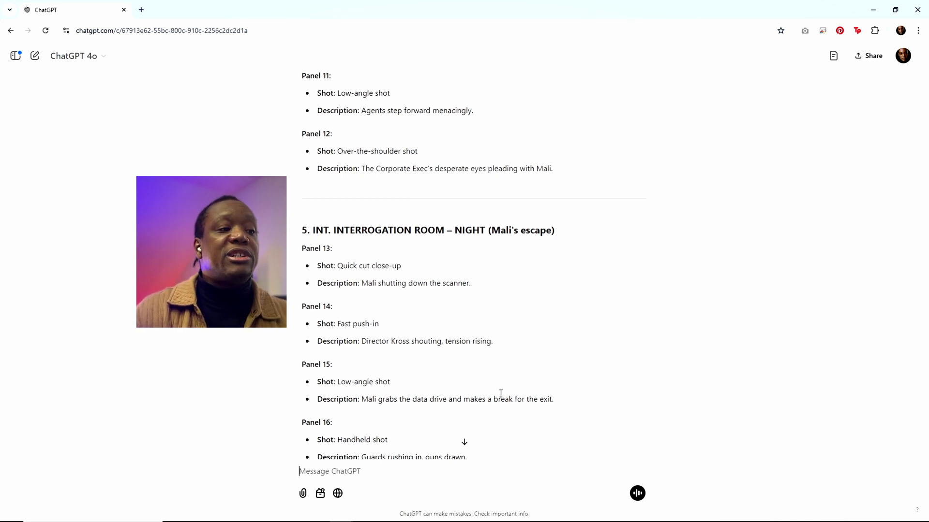
{"action": "scroll", "coordinate": [474, 377], "scroll_direction": "down", "scroll_amount": 8}
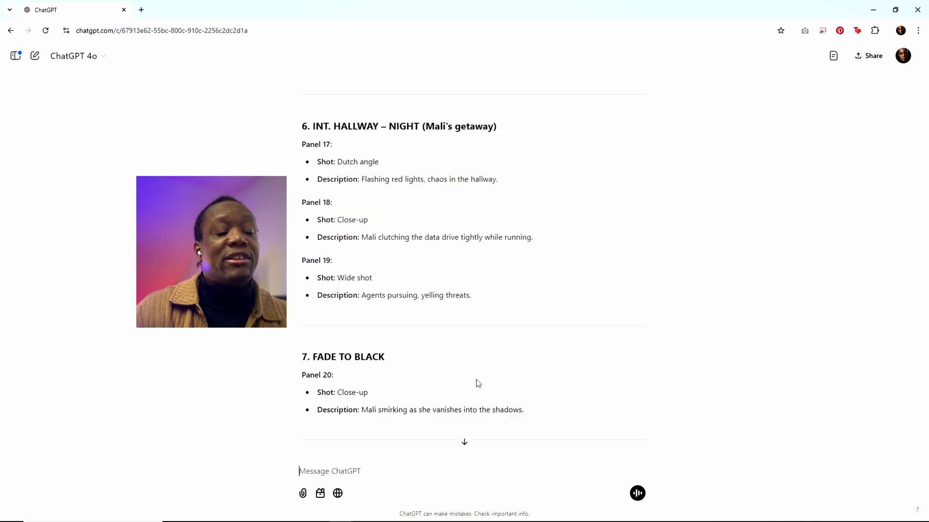
{"action": "scroll", "coordinate": [478, 384], "scroll_direction": "down", "scroll_amount": 2}
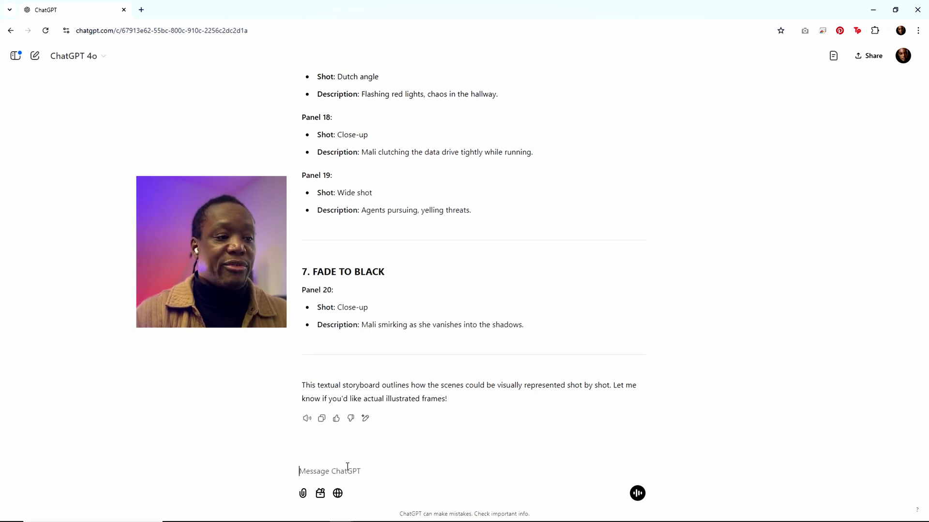
Send 'yes illustrate the first few frames' to get illustrated storyboard frames generated
{"action": "type", "text": "yes"}
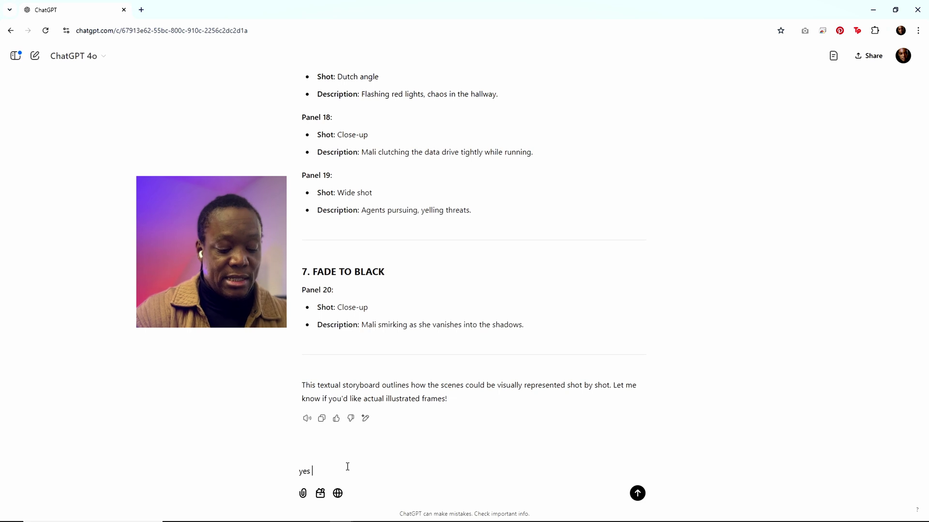
{"action": "type", "text": " illustrate the first few f"}
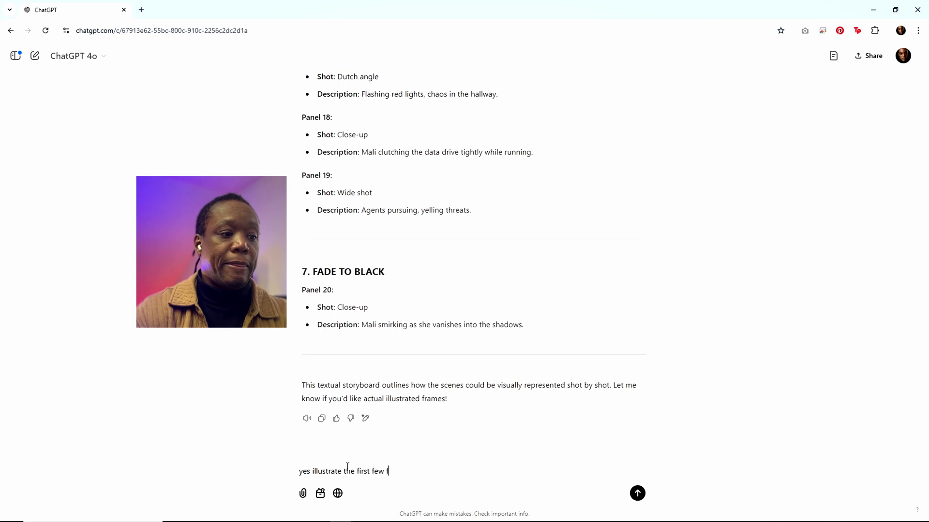
{"action": "type", "text": "rame"}
{"action": "key", "text": "BackSpace"}
{"action": "type", "text": "ame"}
{"action": "key", "text": "Return"}
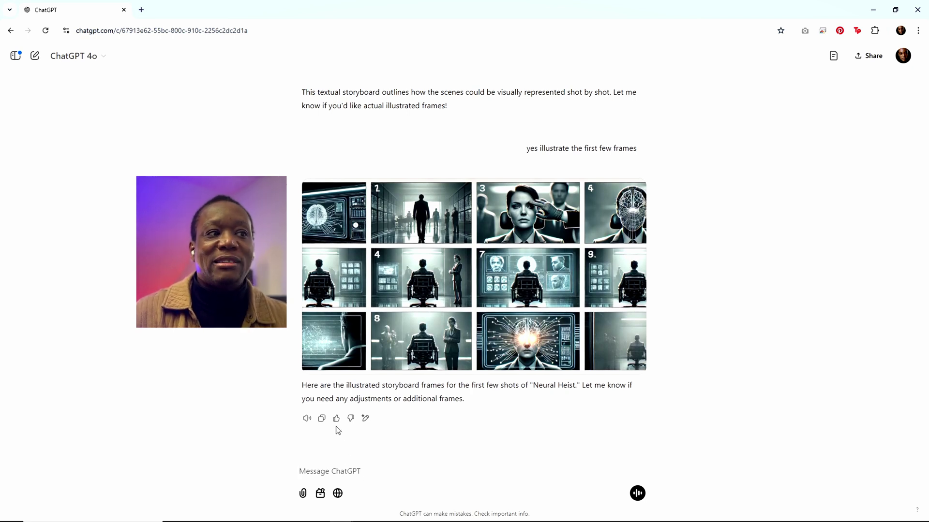
Enlarge the twelve-frame Neural Heist storyboard image in the full-screen viewer
{"action": "left_click", "coordinate": [396, 235]}
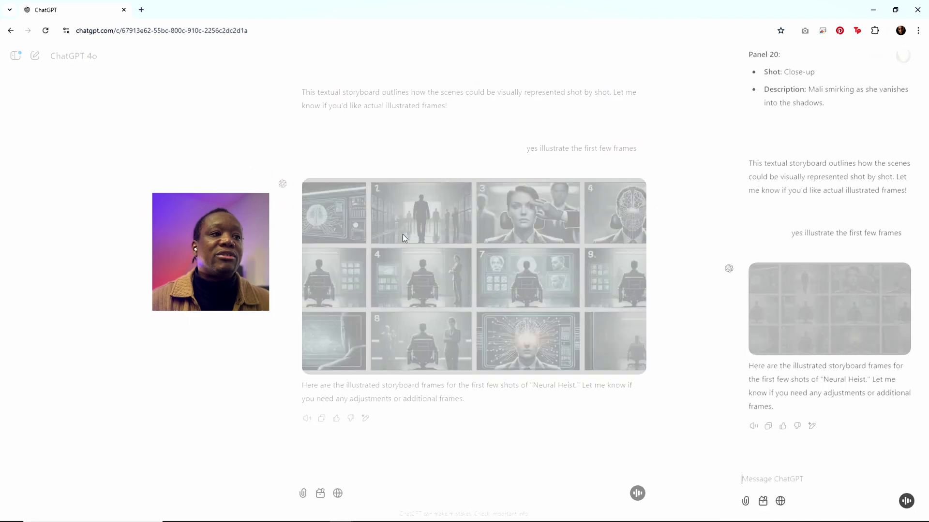